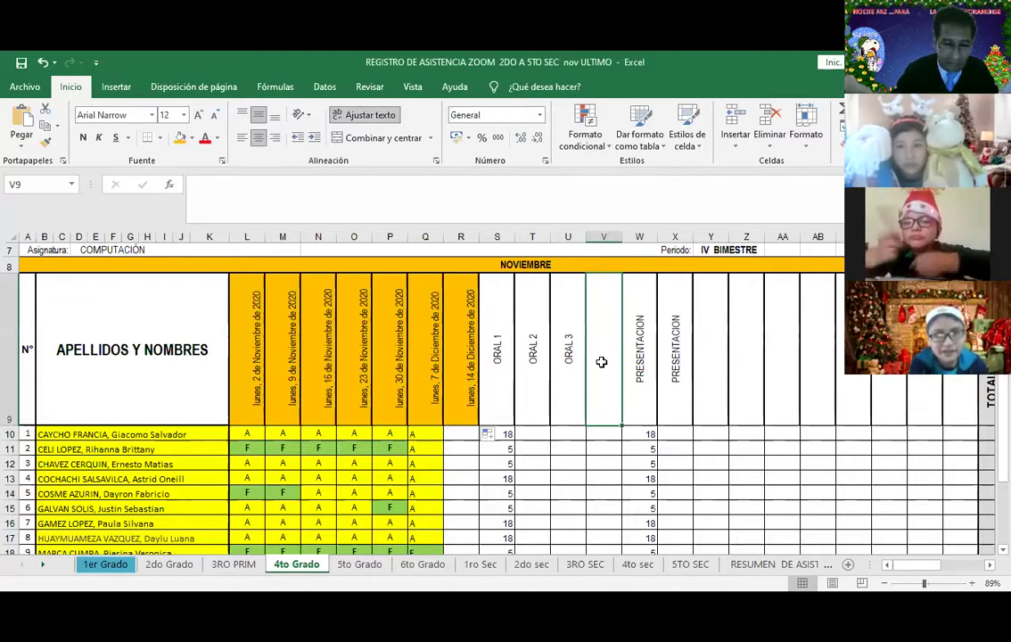
- Enter the column heading "PRESENTACION NAVIDEÑA" in cell V9 of the 4to Grado sheet
type("PRESENTA")
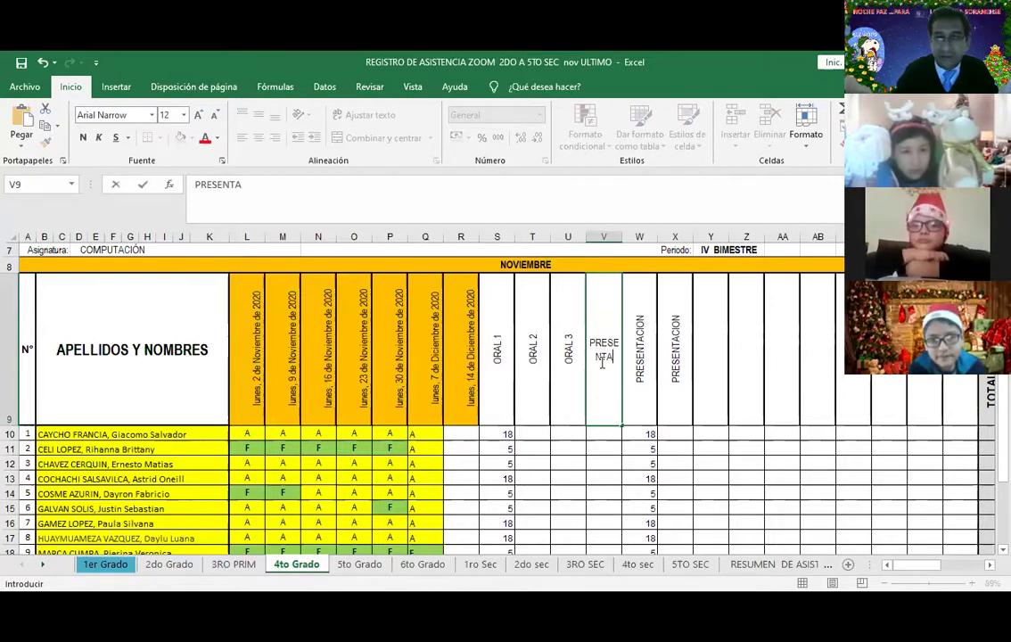
type("CION")
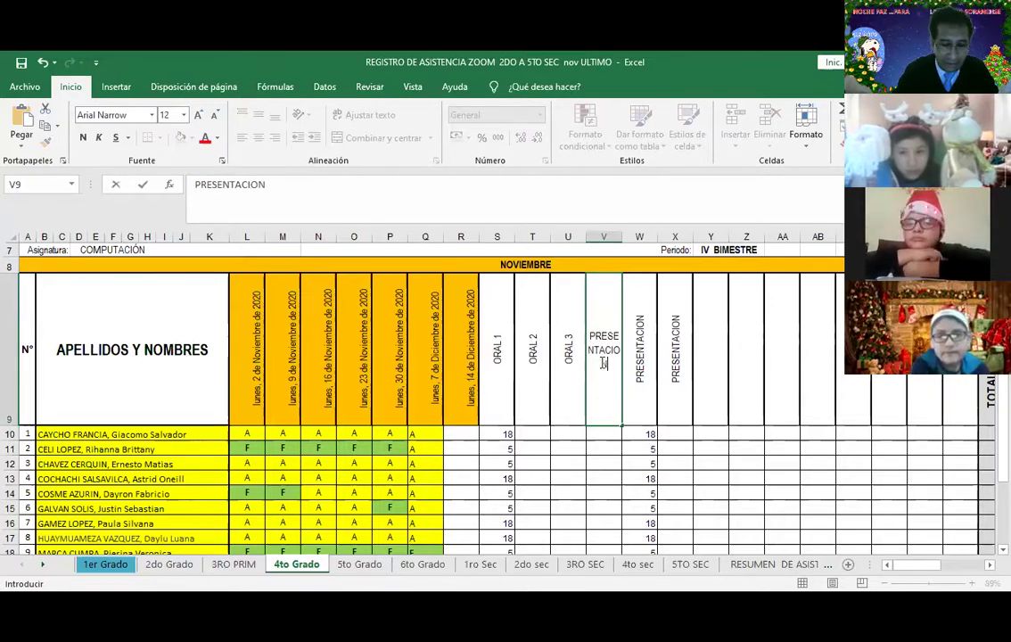
type(" NAVIDEÑA")
key("Return")
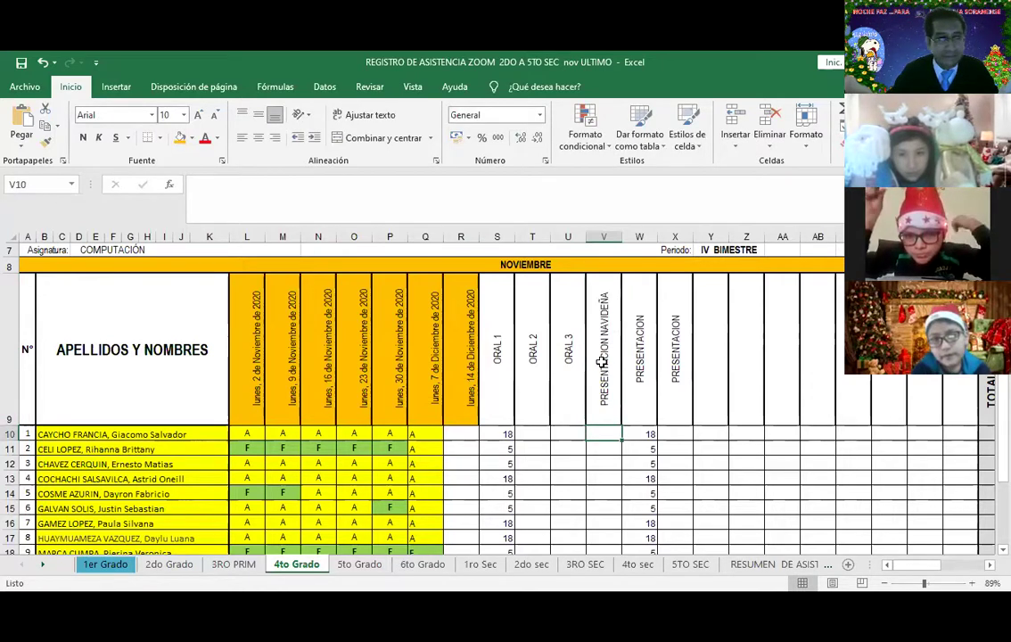
- Enter the Christmas presentation grades 18, 8, 18 and 18 for students 1 to 4 in cells V10 to V13
type("18")
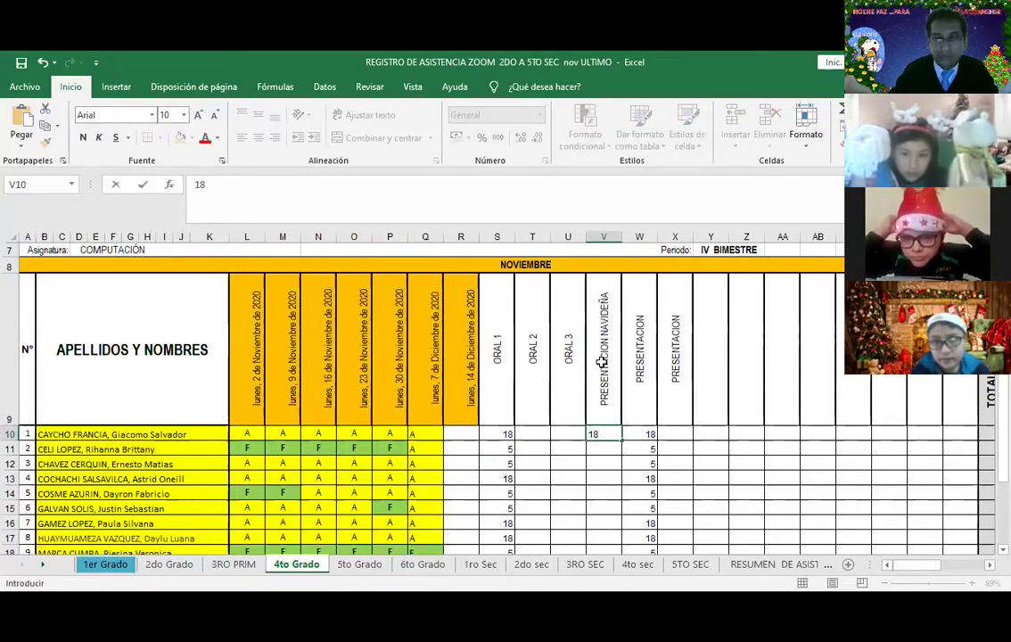
key("Return")
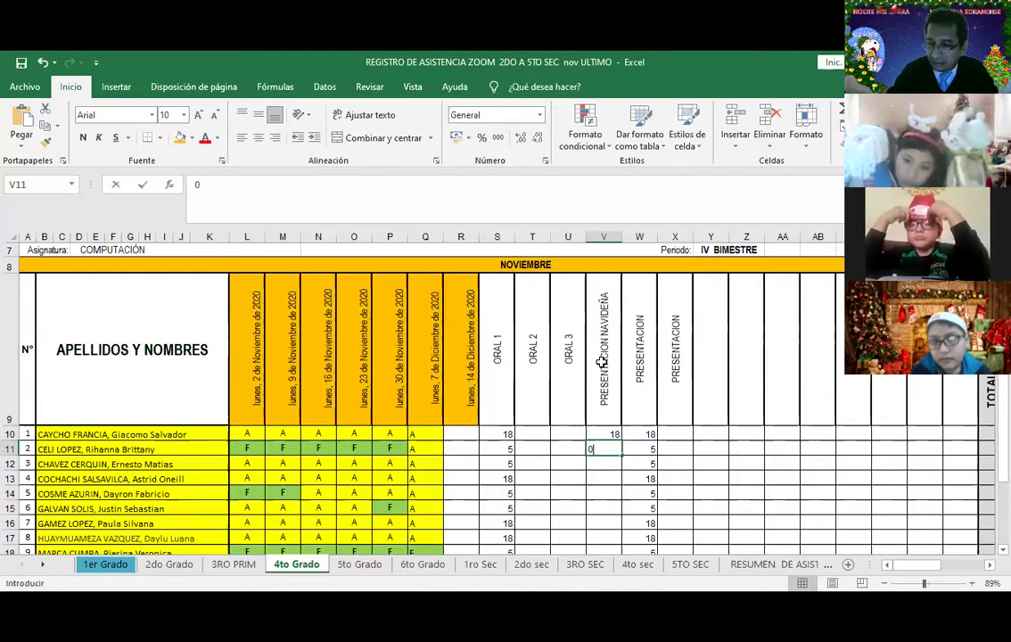
type("08")
key("Return")
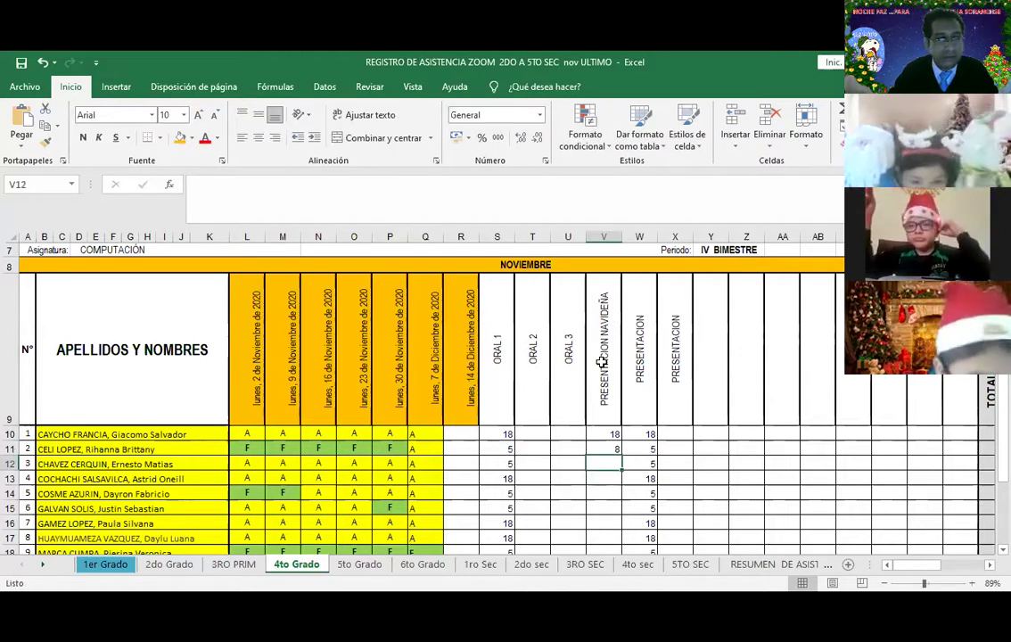
type("18")
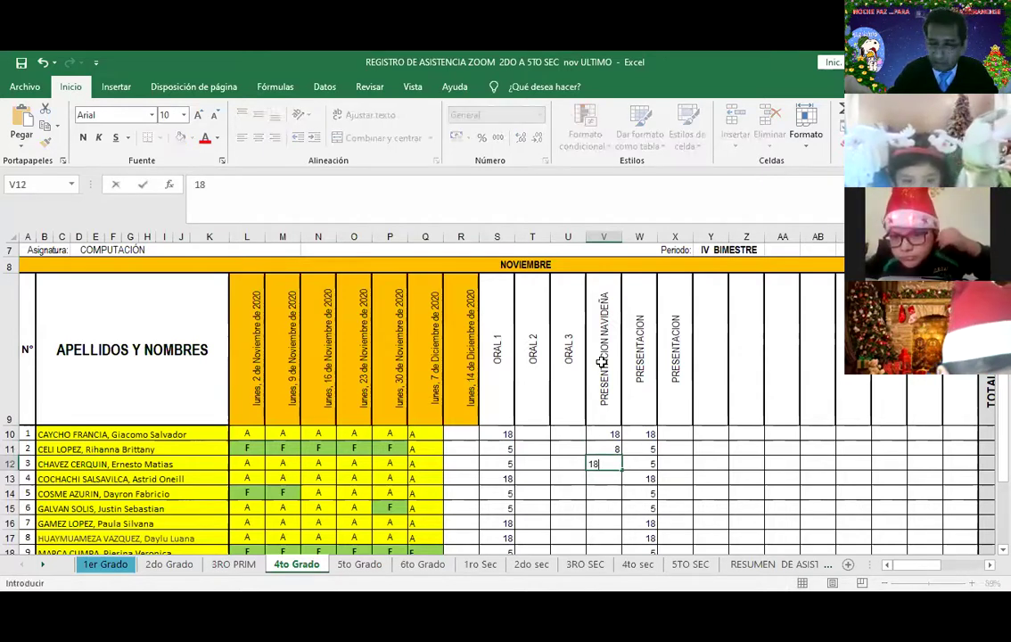
key("Return")
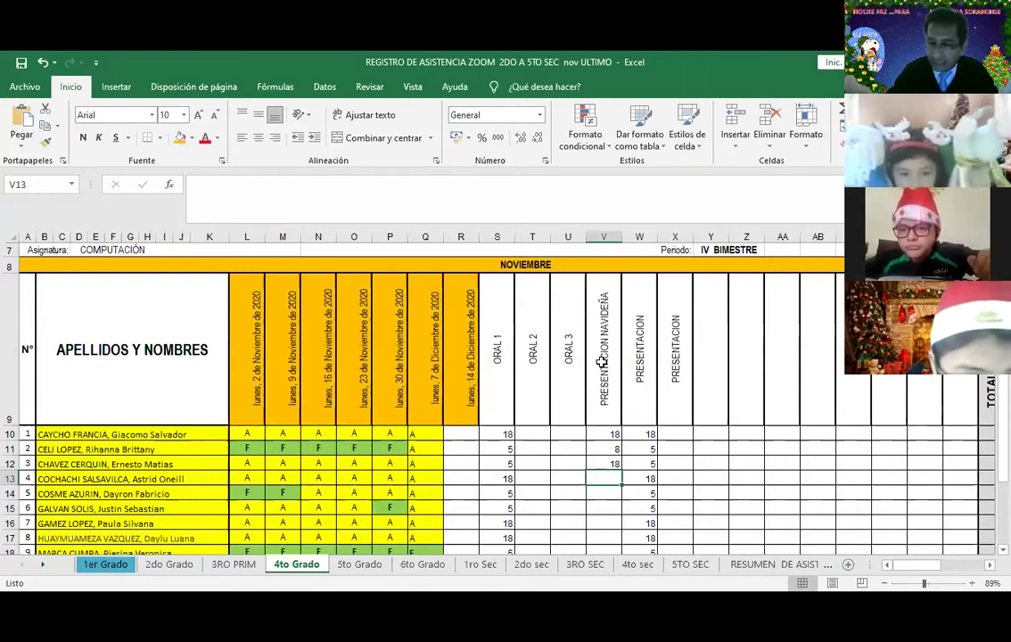
type("18")
key("Return")
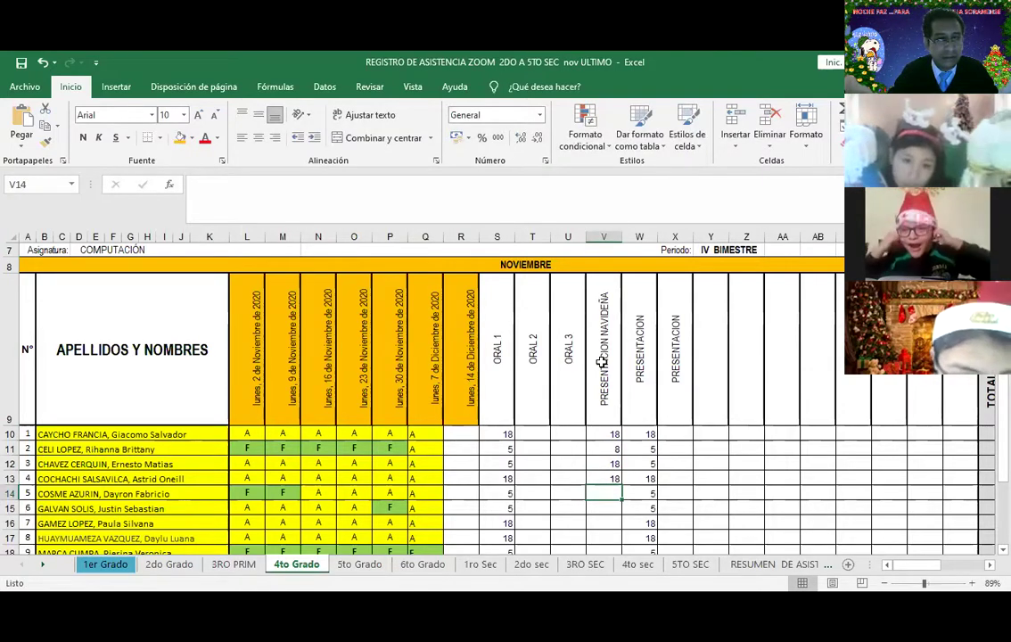
- Enter the grades 8, 8, 18 and 18 for students 5 to 8 in cells V14 to V17
type("8")
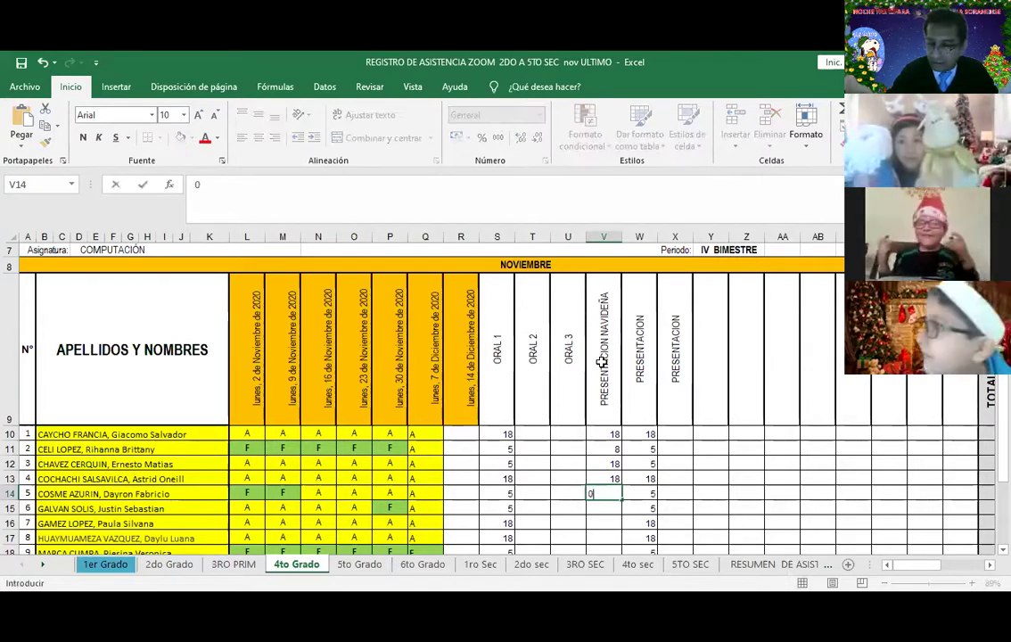
key("Return")
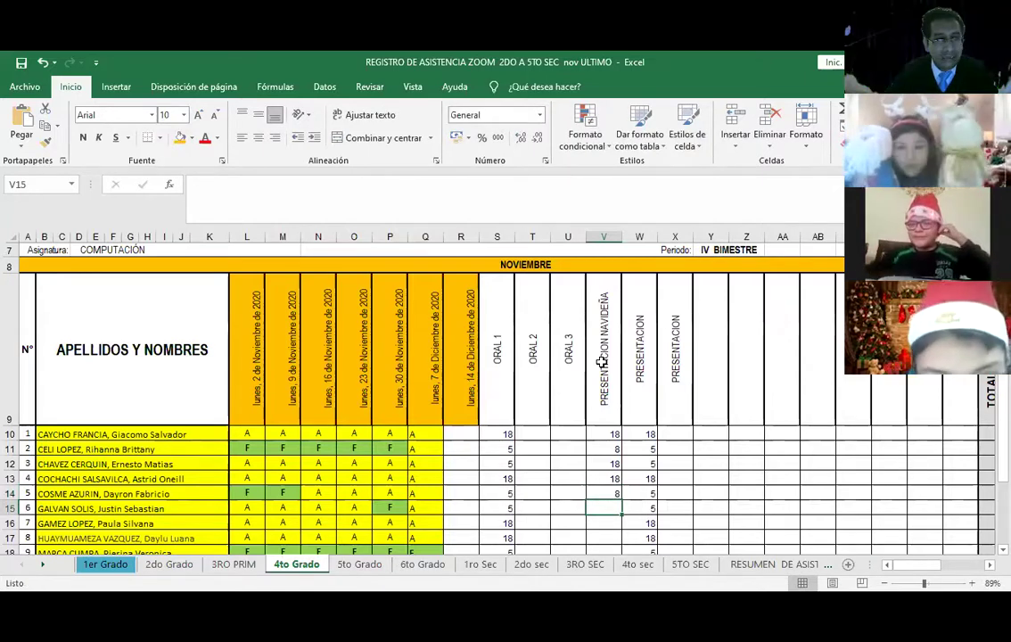
type("08")
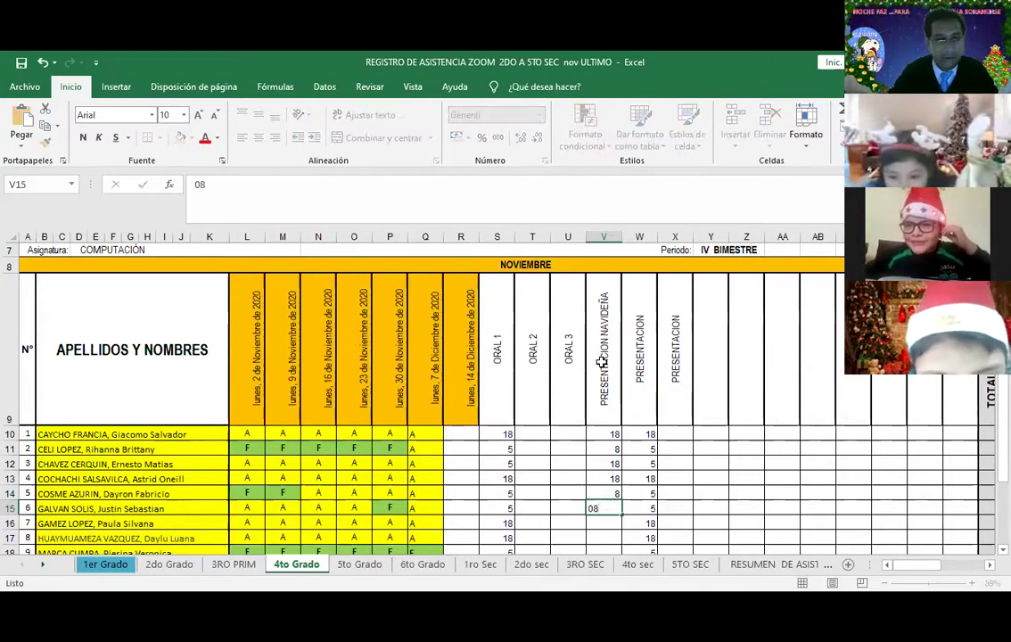
key("Return")
type("18")
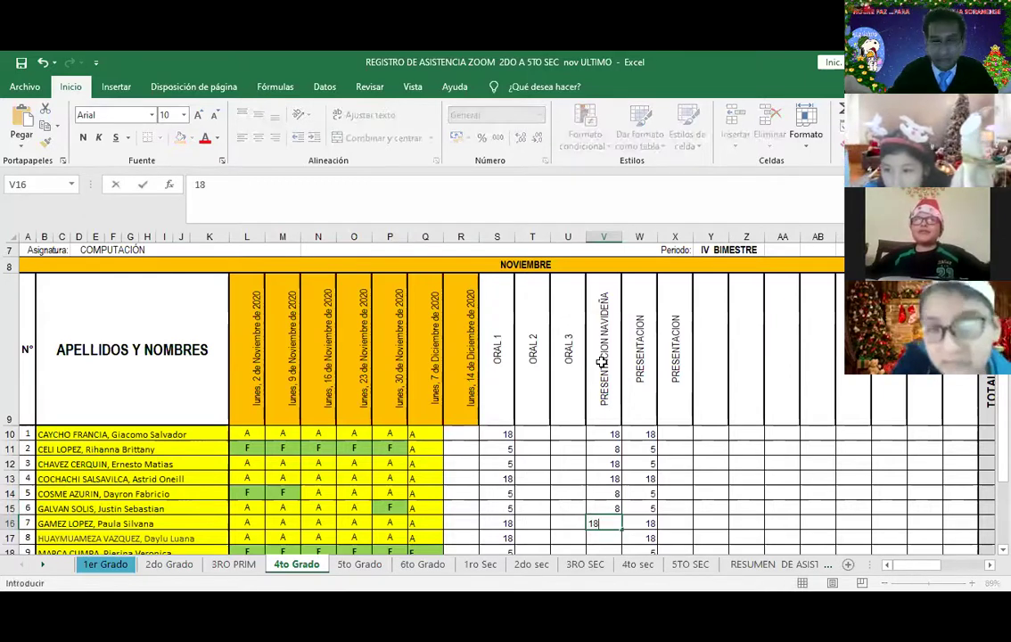
key("Return")
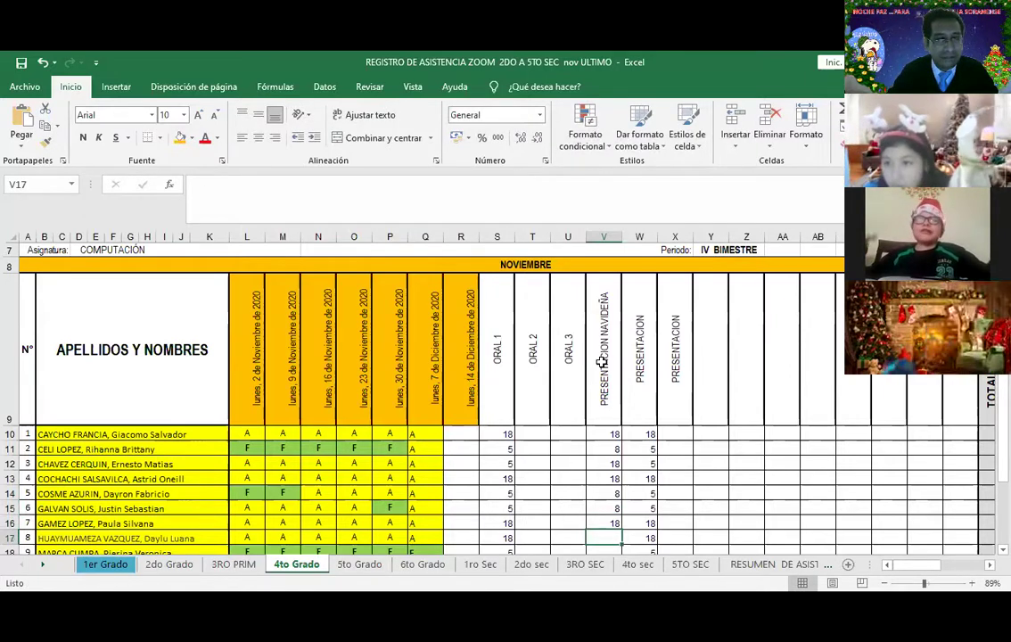
type("18")
key("Return")
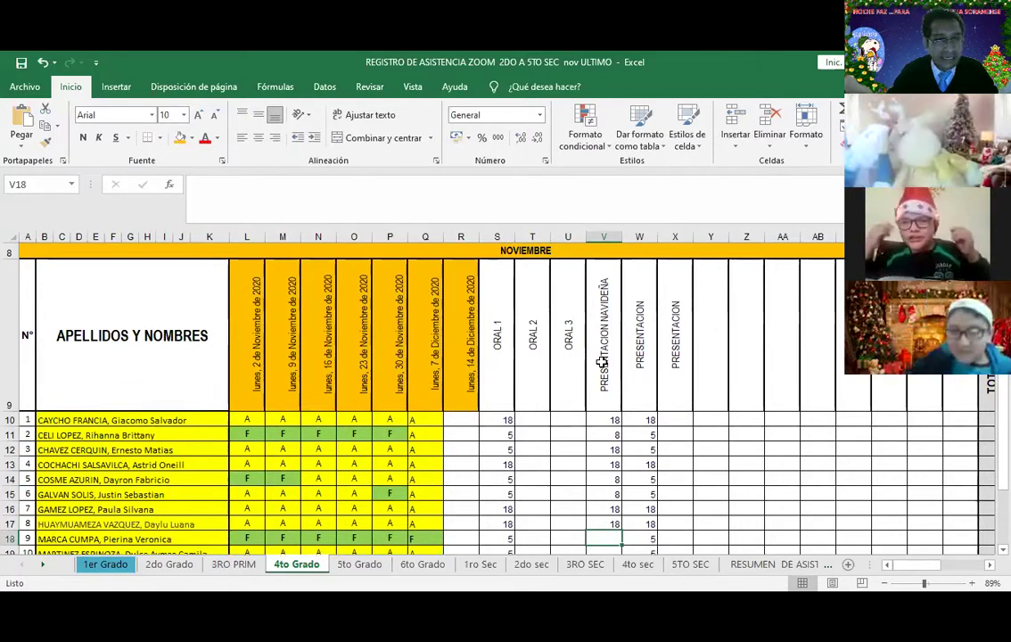
- Enter the grades 8, 18 and 18 for students 9 to 11 in cells V18 to V20
type("8")
key("Return")
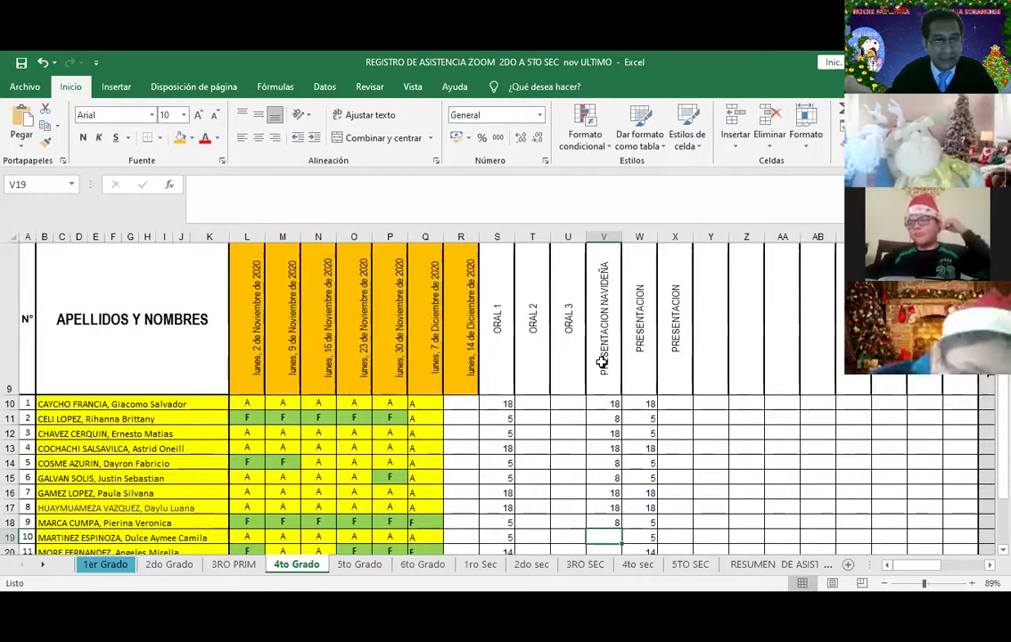
type("18")
key("Return")
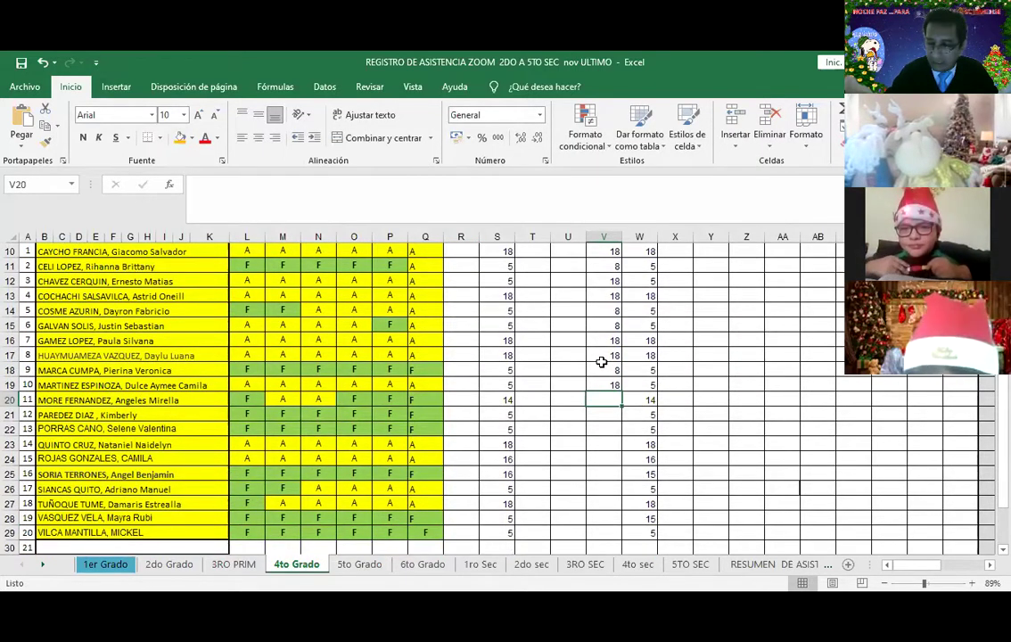
type("18")
key("Return")
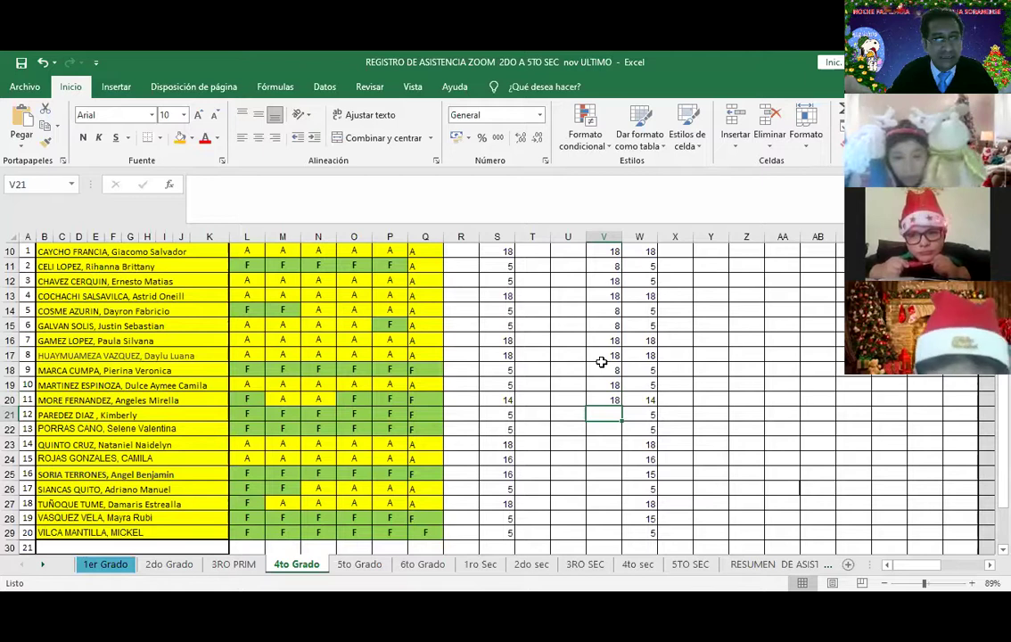
- Enter a grade of 8 for each of students 12 to 15 in cells V21 to V24
type("8")
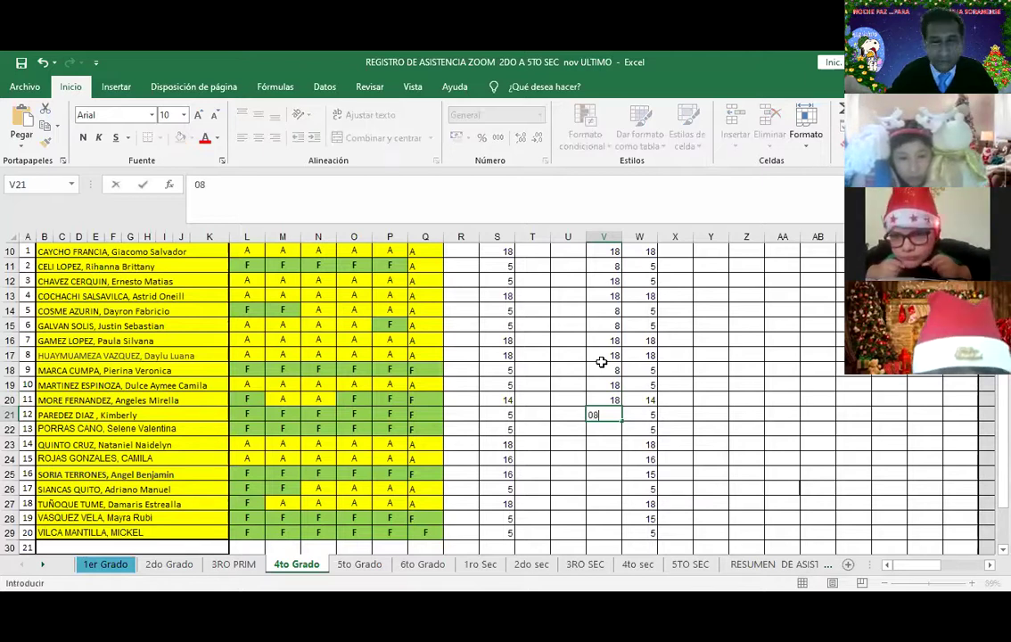
key("Return")
type("8")
key("Return")
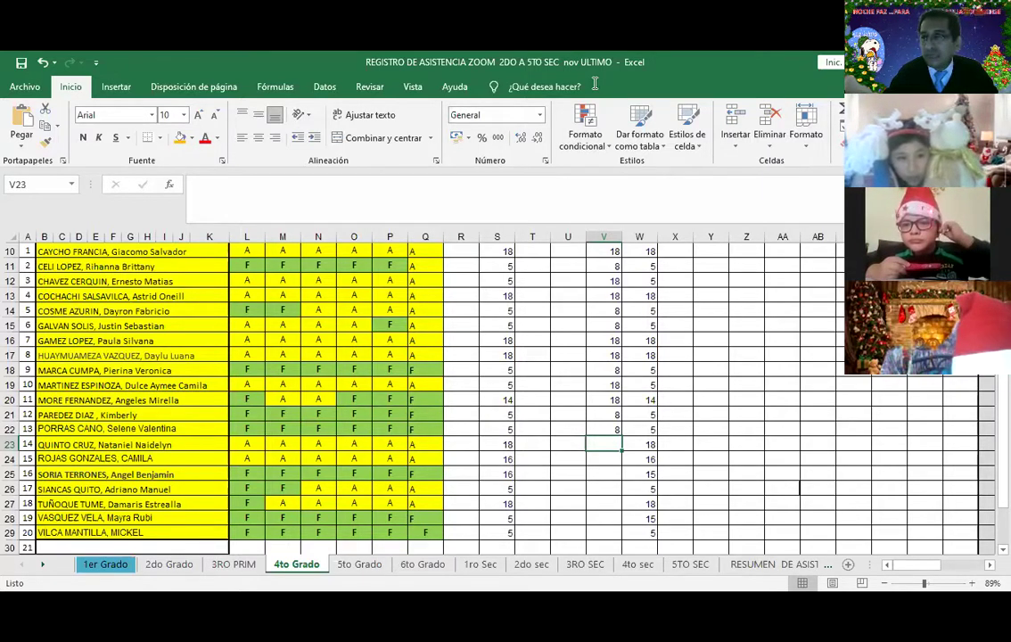
type("08")
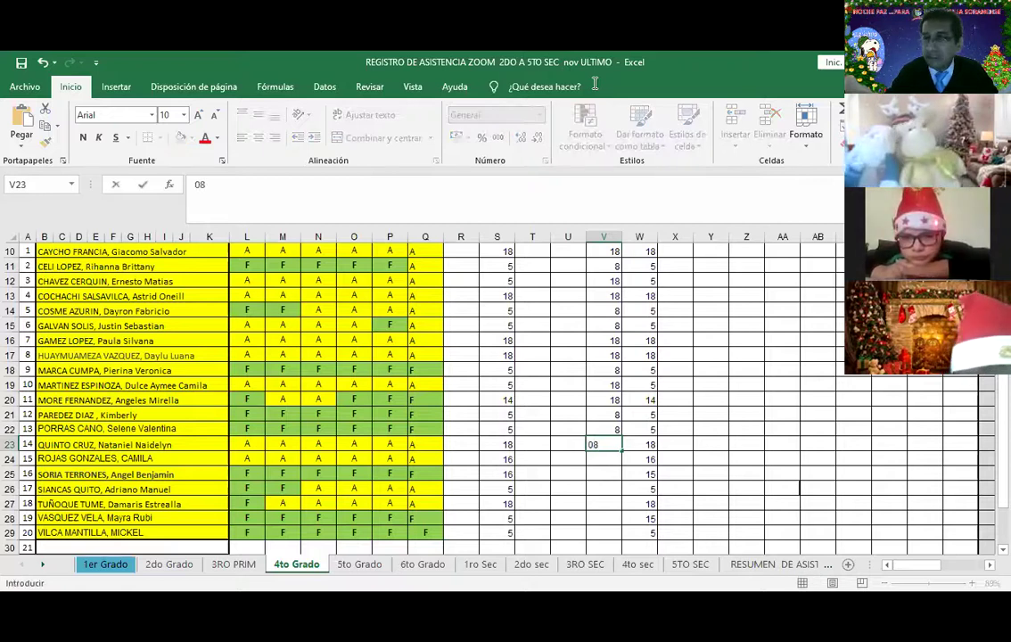
key("Return")
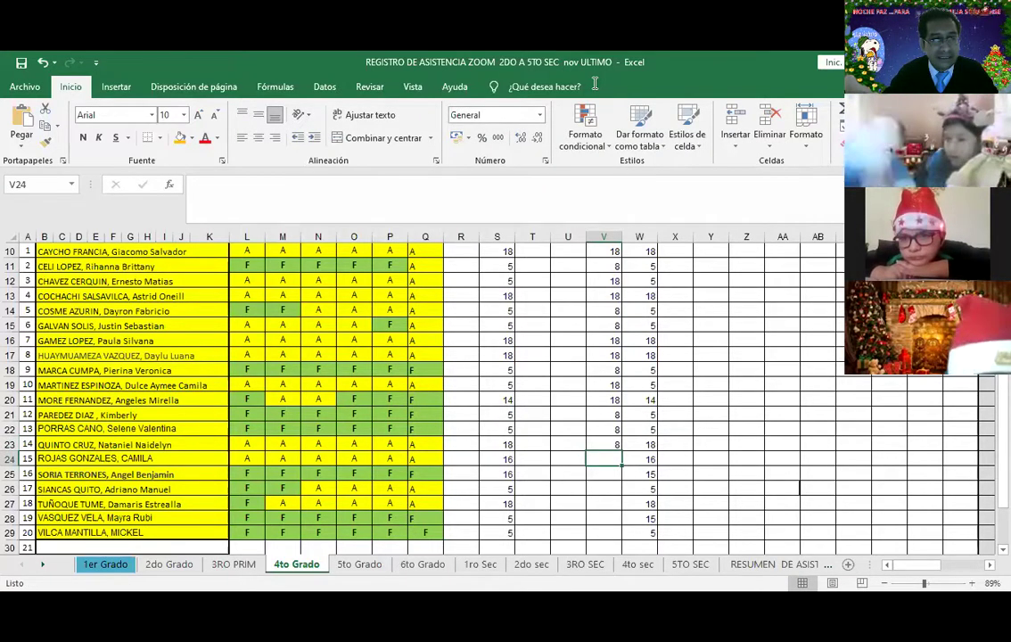
type("08")
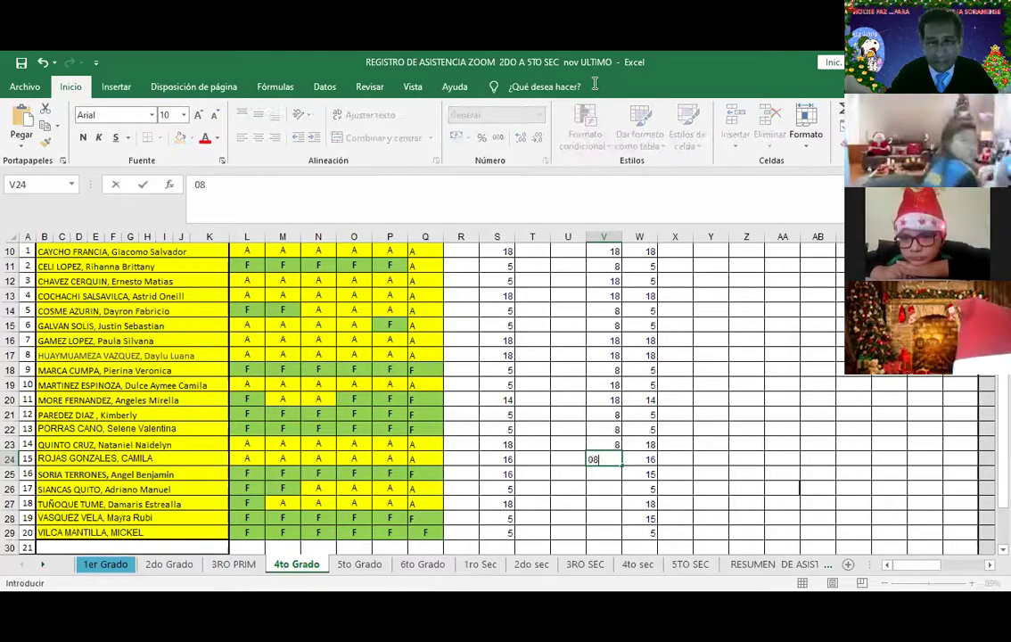
key("Return")
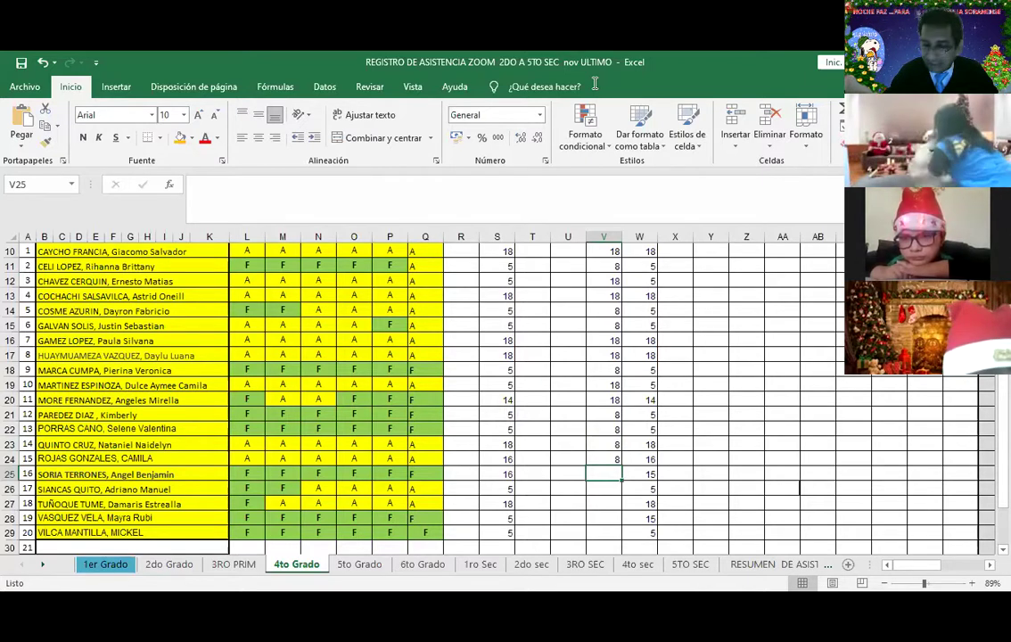
- Leave student 16's grade in V25 blank and enter 18 for student 17 in V26
type("1")
key("BackSpace")
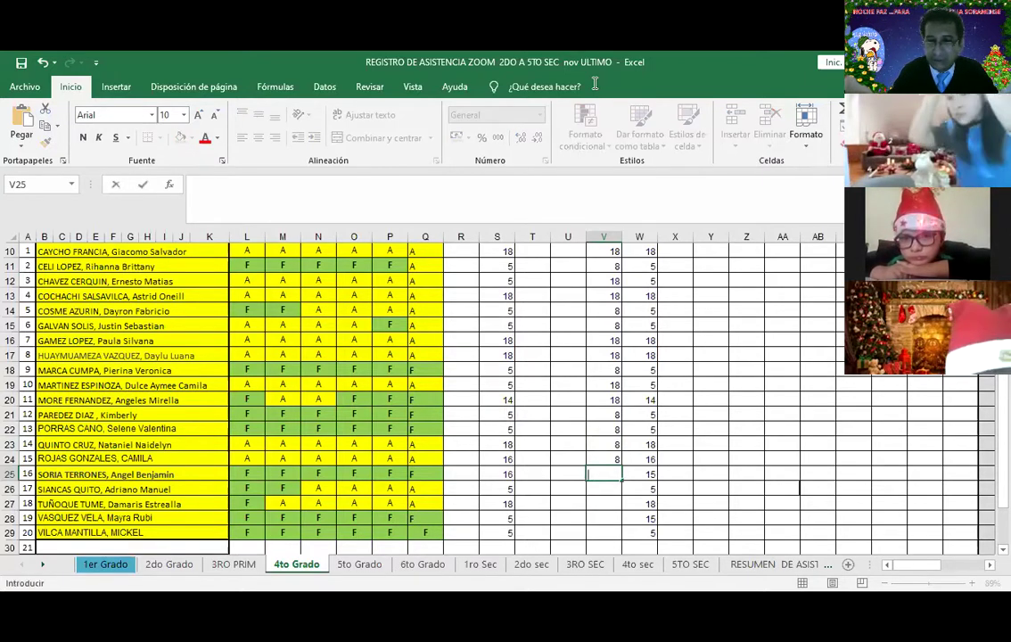
key("Return")
type("18")
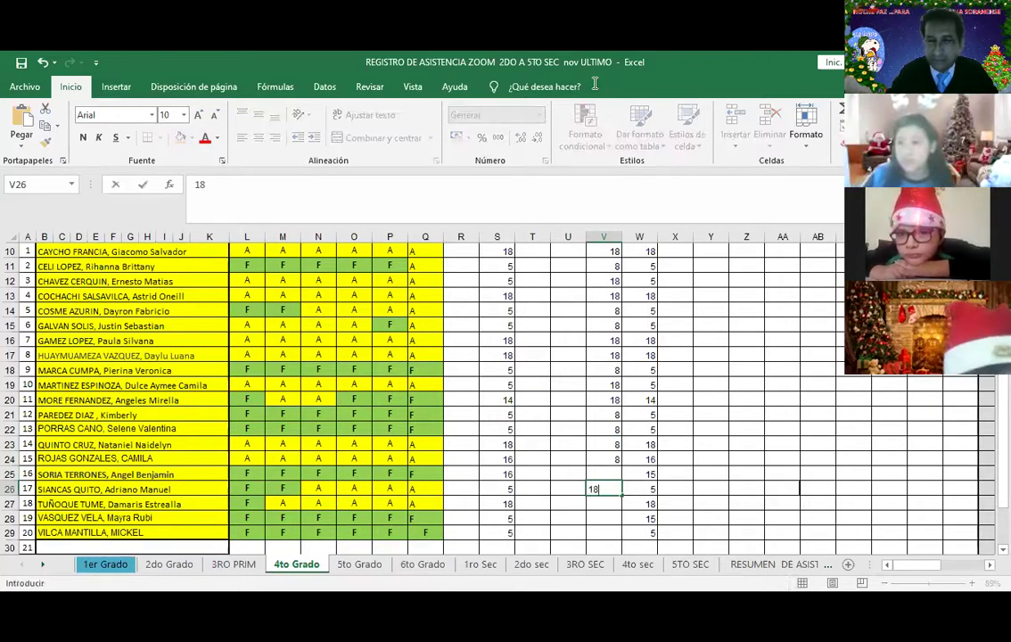
key("Return")
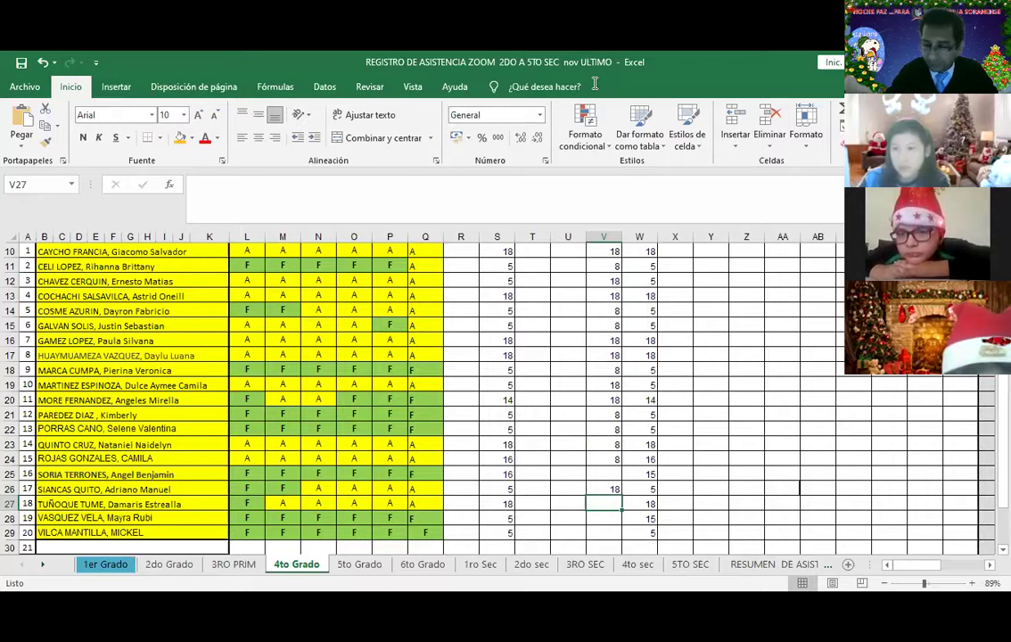
- Enter a grade of 8 for each of students 18 to 20 in cells V27 to V29
type("8")
key("Return")
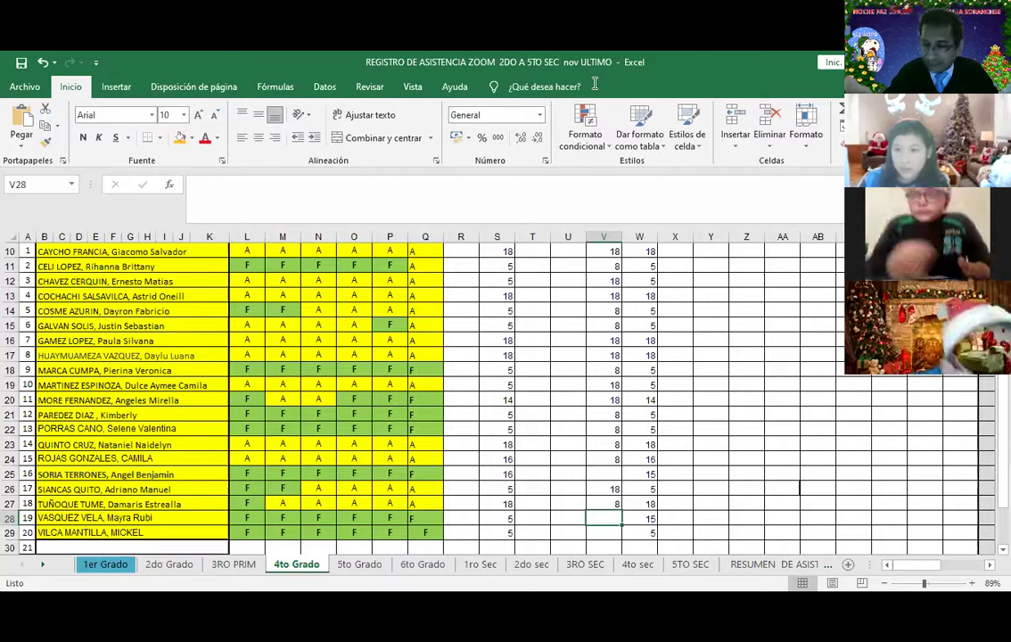
type("8")
key("Return")
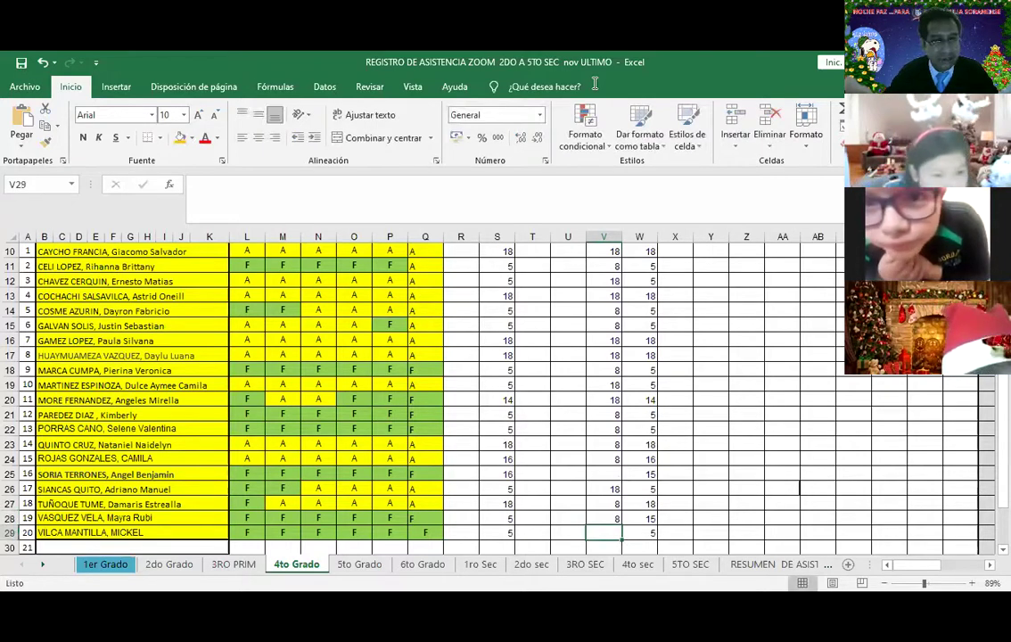
type("8")
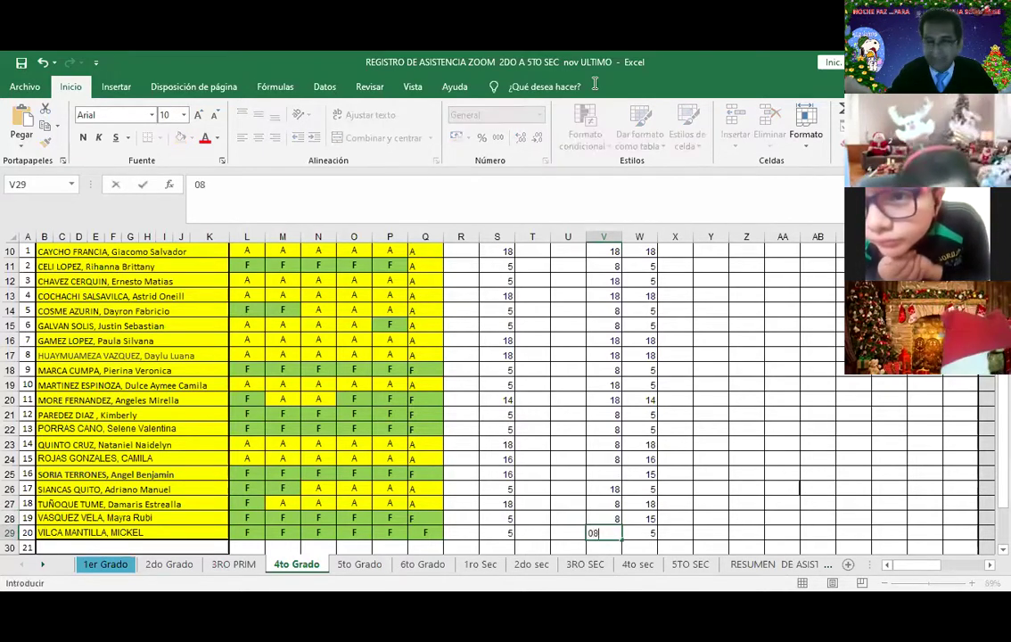
key("Return")
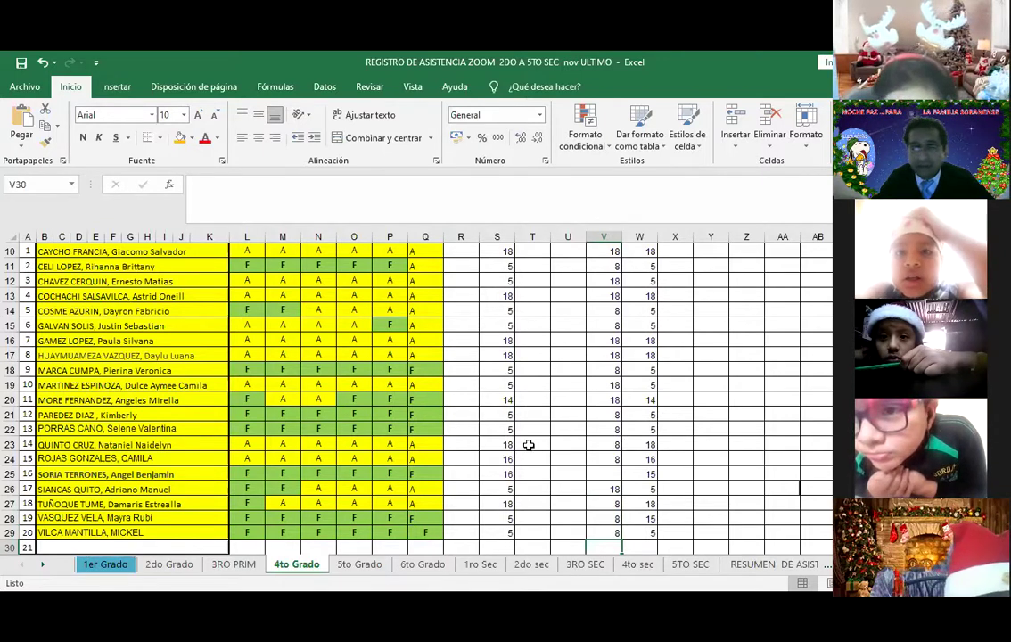
- Change student 15's ORAL 1 grade in cell S24 to 18 and go to the same student's PRESENTACION NAVIDEÑA grade
left_click(488, 474)
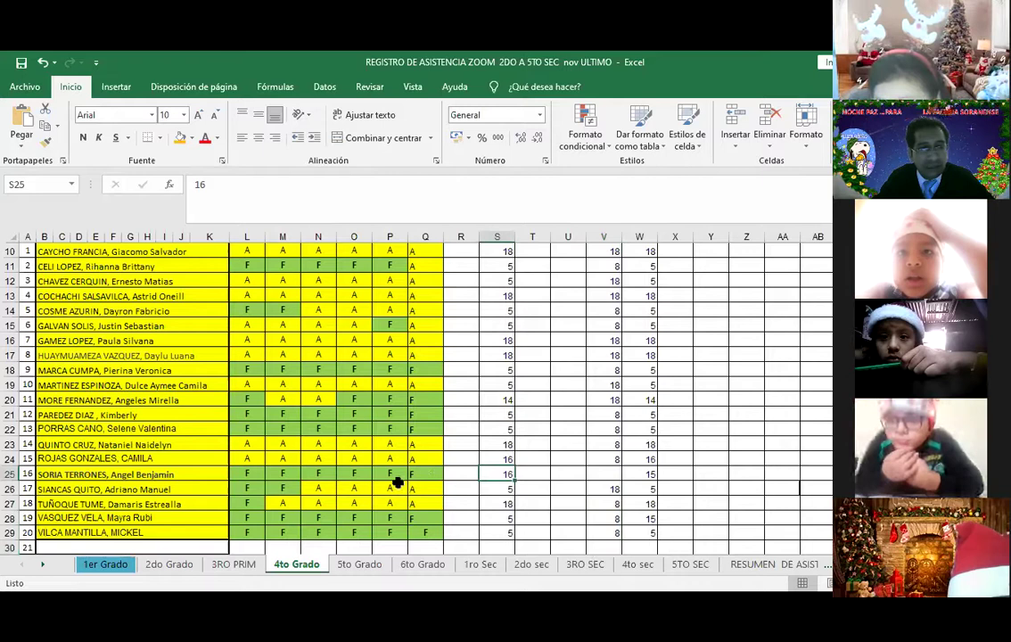
left_click(502, 459)
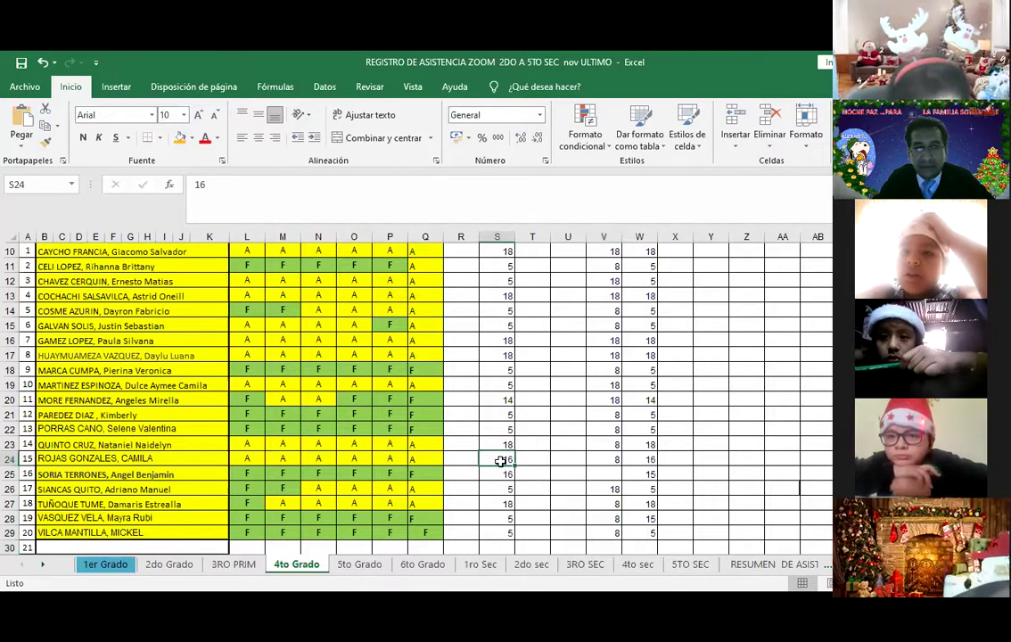
type("18")
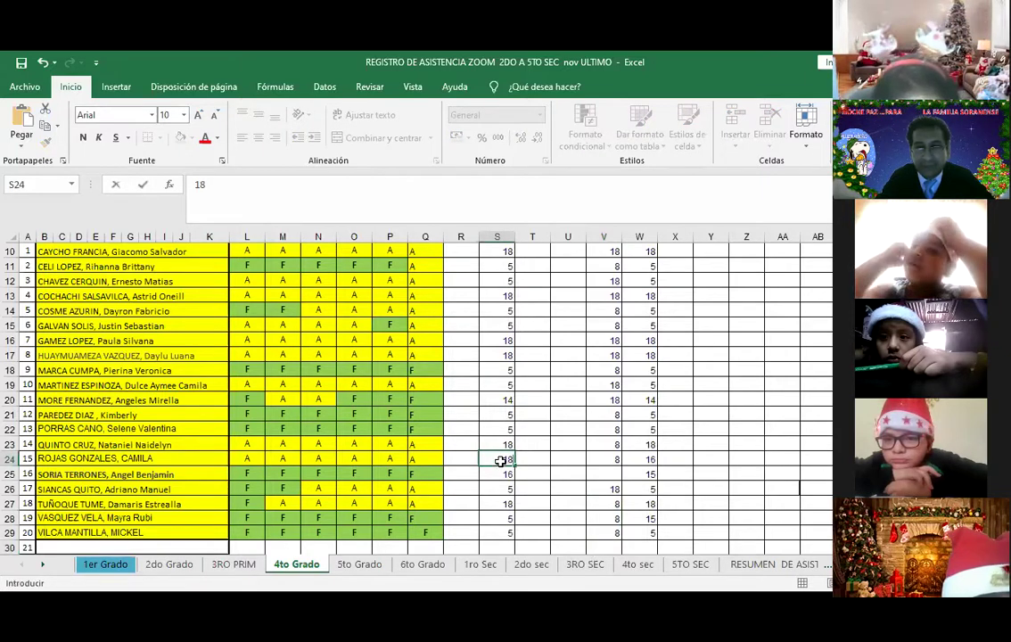
key("Right")
key("Right")
key("Right")
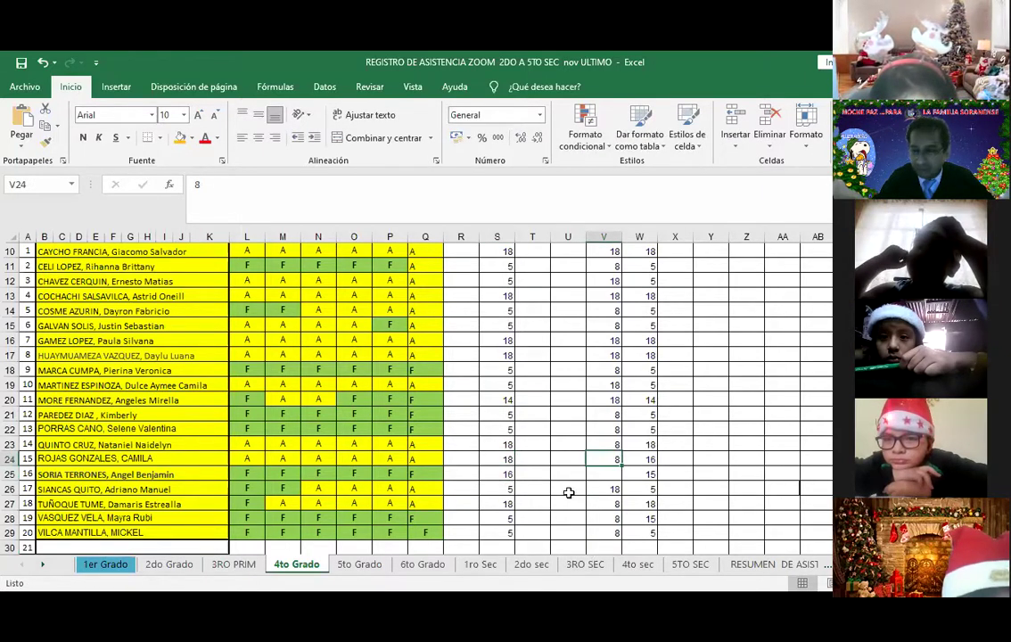
- Set student 15's PRESENTACION NAVIDEÑA grade in V24 to 18 and mark student 16's attendance as A in R25
type("18")
key("Return")
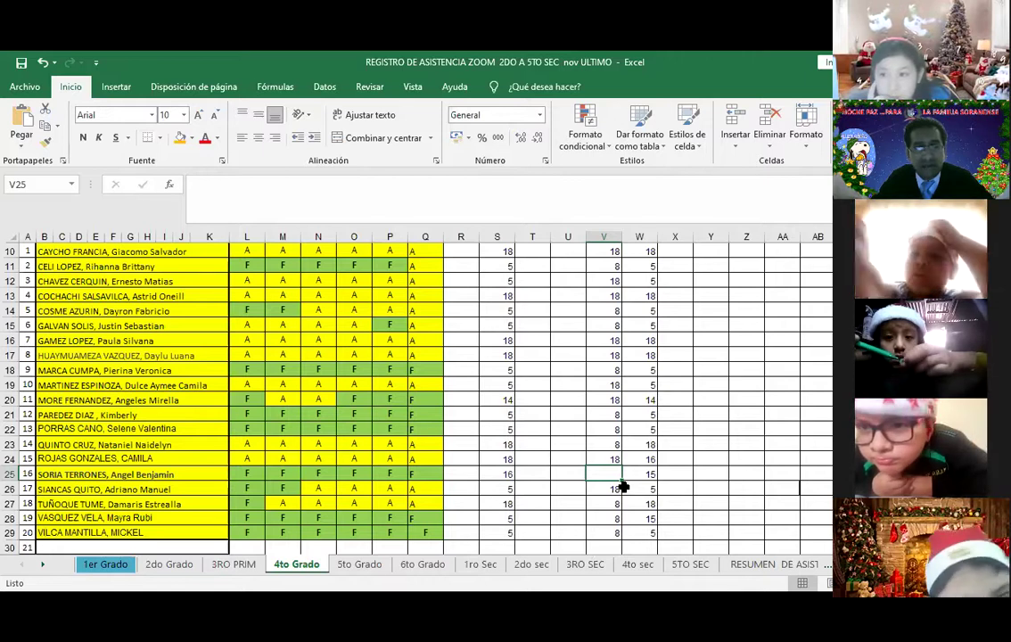
left_click(463, 475)
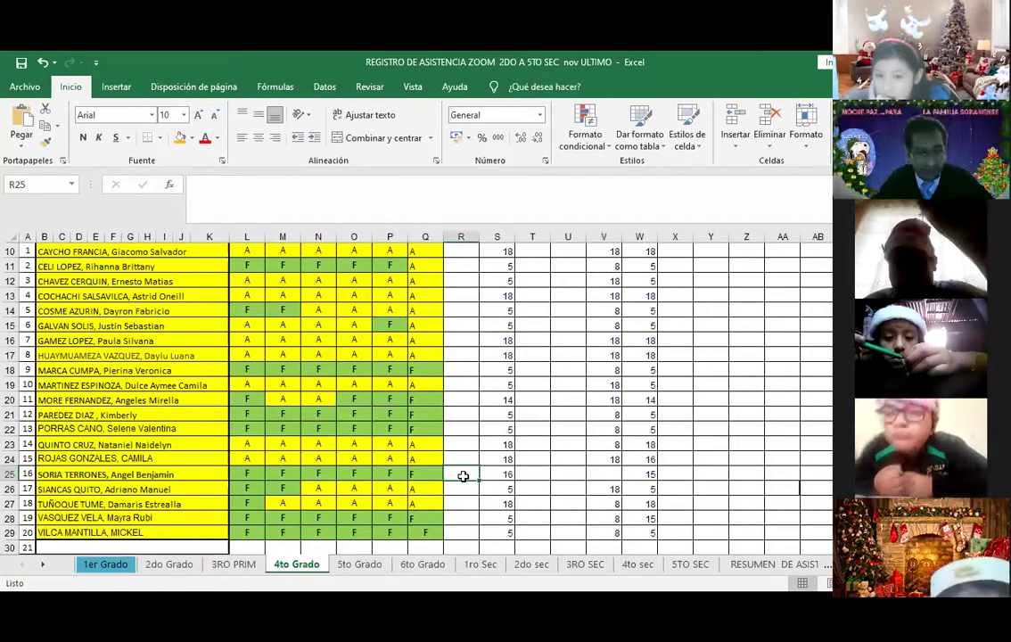
type("A")
key("Return")
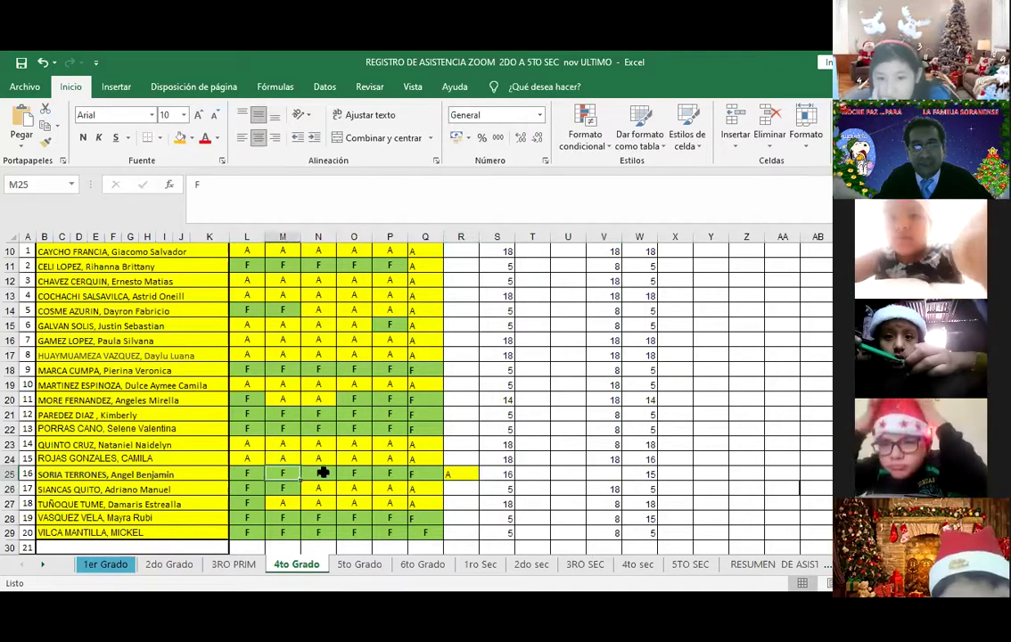
- Review student 16's attendance marks across row 25, from column N to column R
left_click(321, 473)
left_click(357, 473)
left_click(390, 473)
left_click(426, 477)
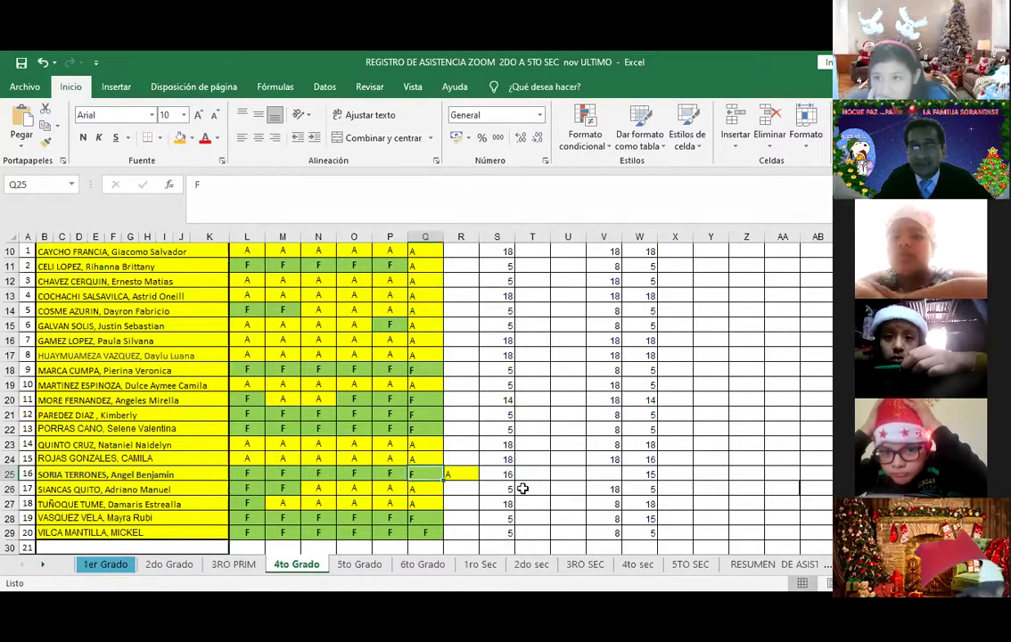
left_click(463, 473)
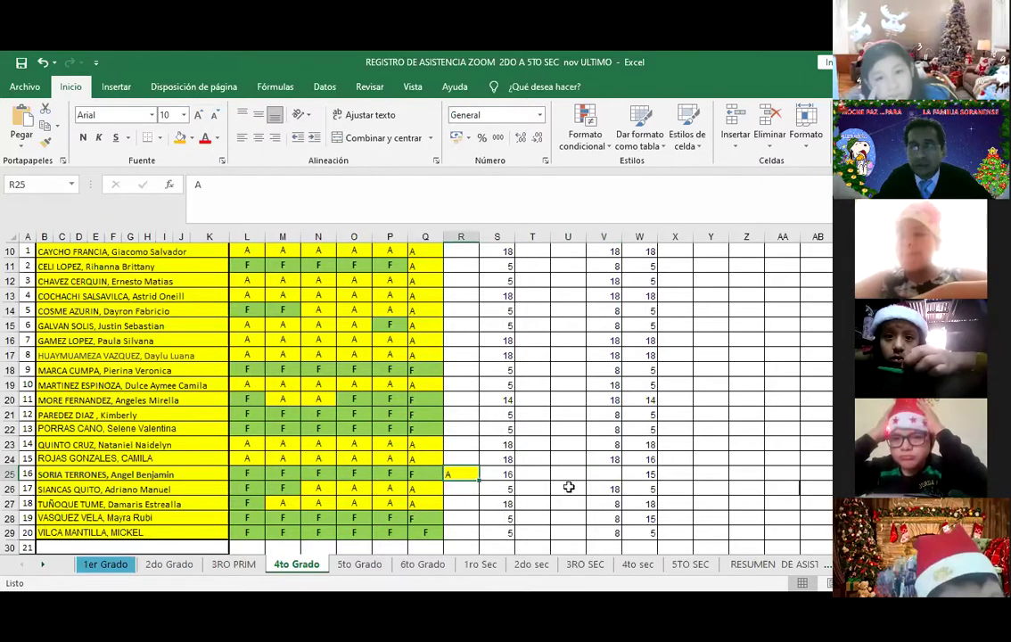
left_click(532, 501)
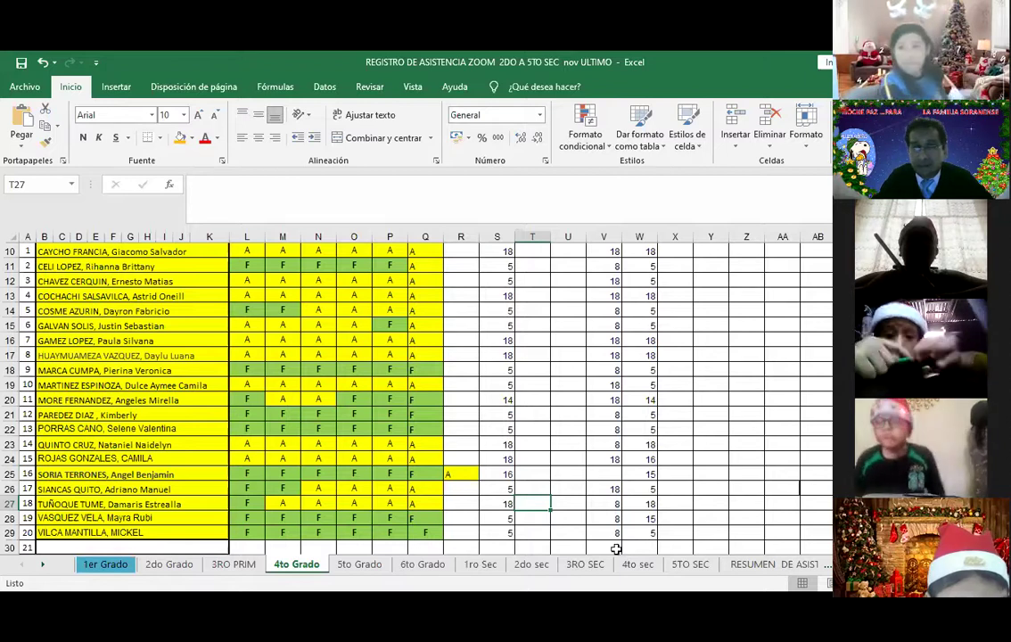
key("Up")
key("Up")
key("Left")
key("Left")
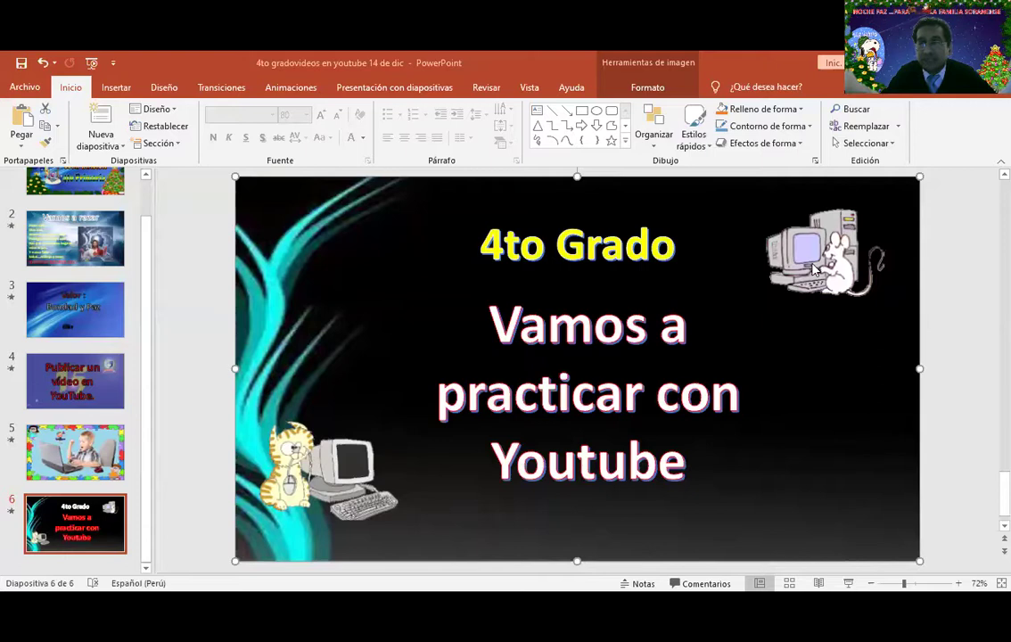
scroll(37, 280, "up", 1)
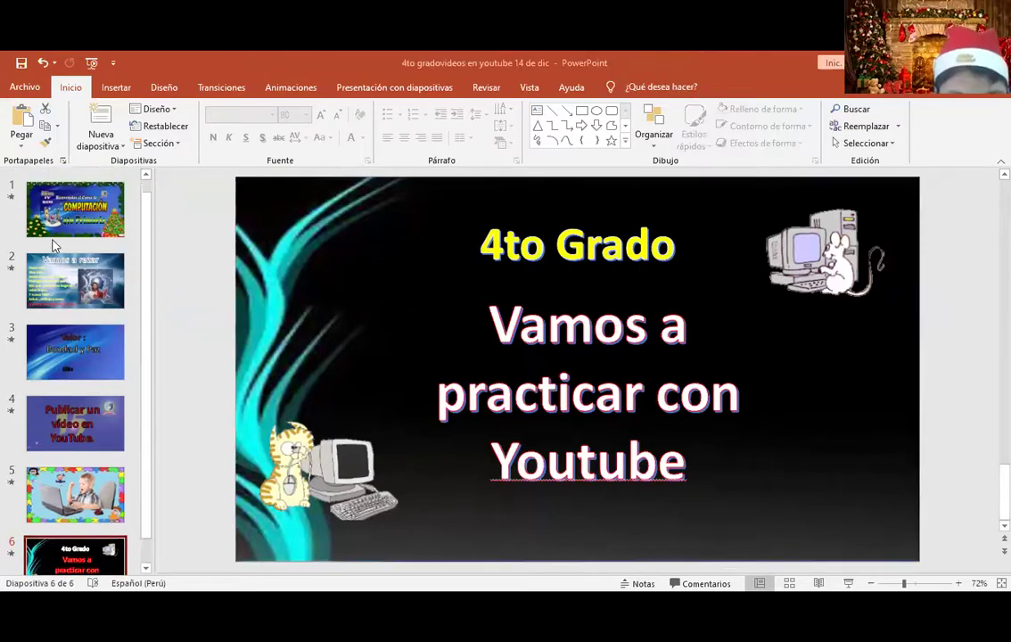
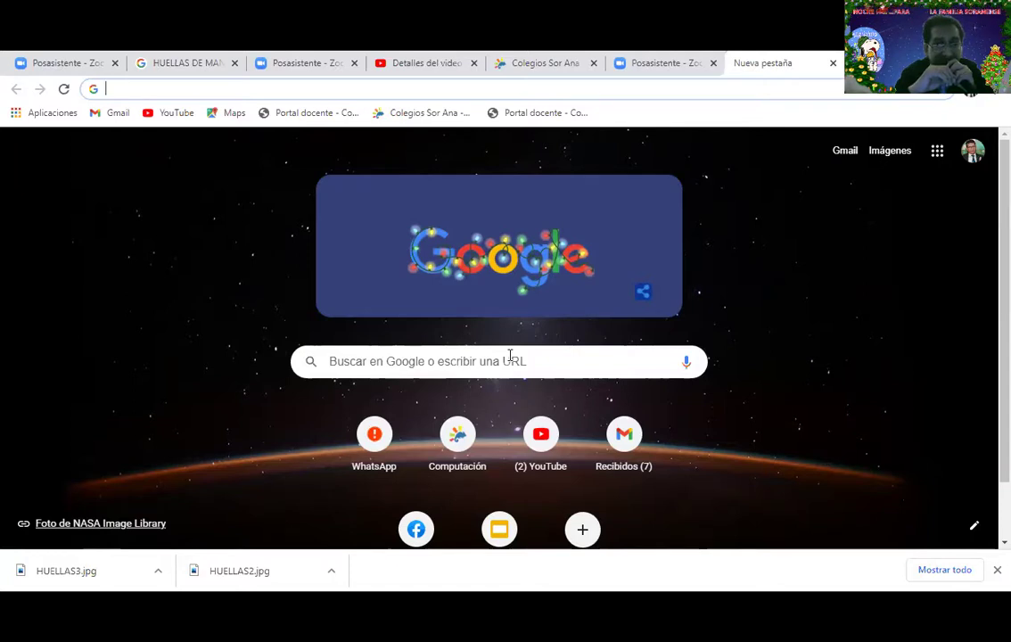
- Open YouTube in the Chrome browser and switch from the Colegios Sor Ana account to the teacher's personal channel account
left_click(540, 434)
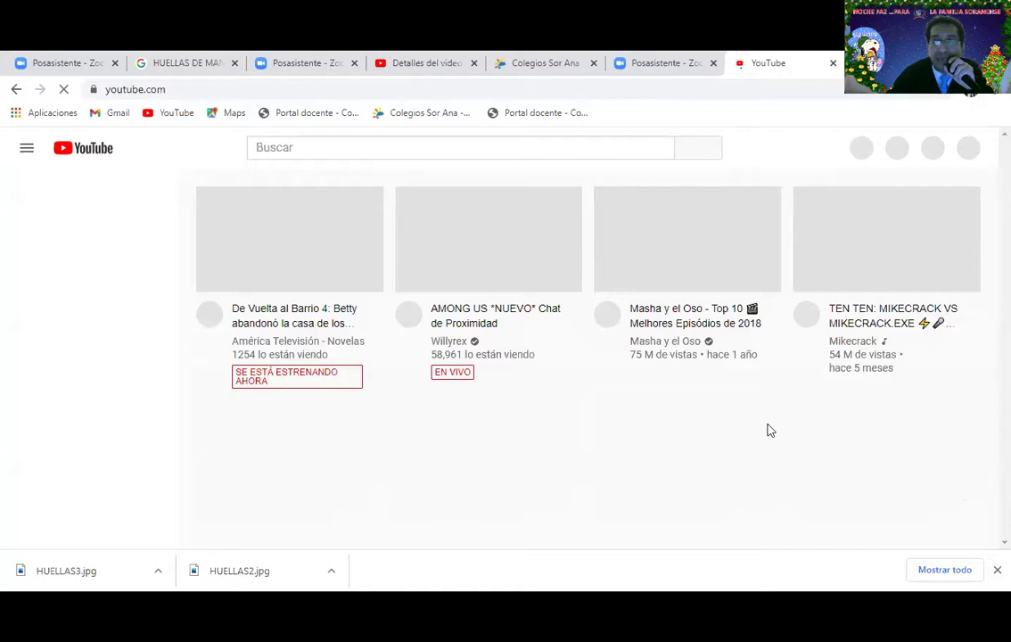
left_click(951, 168)
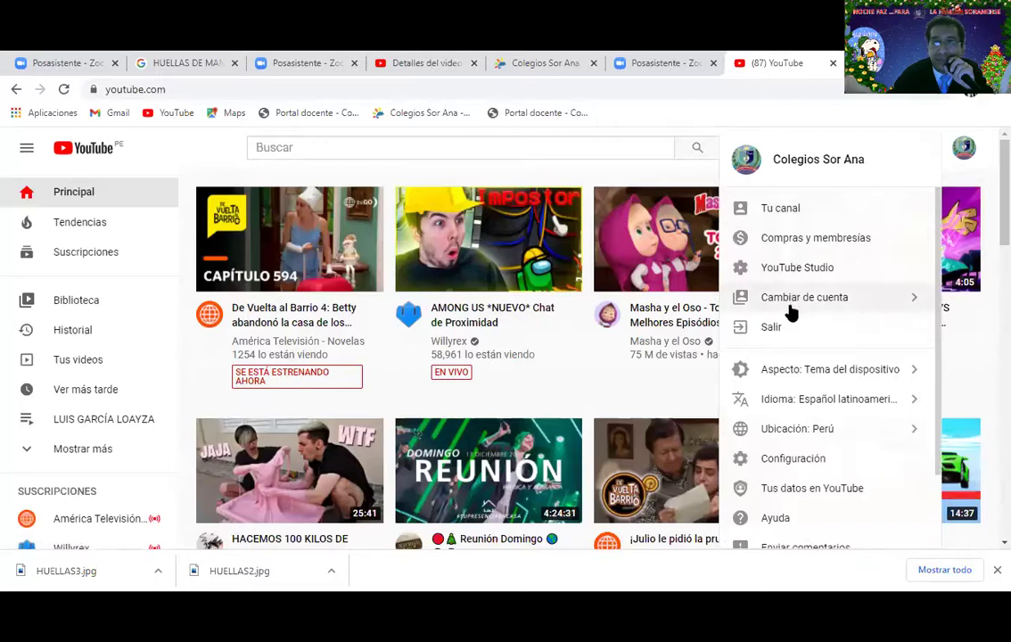
left_click(790, 303)
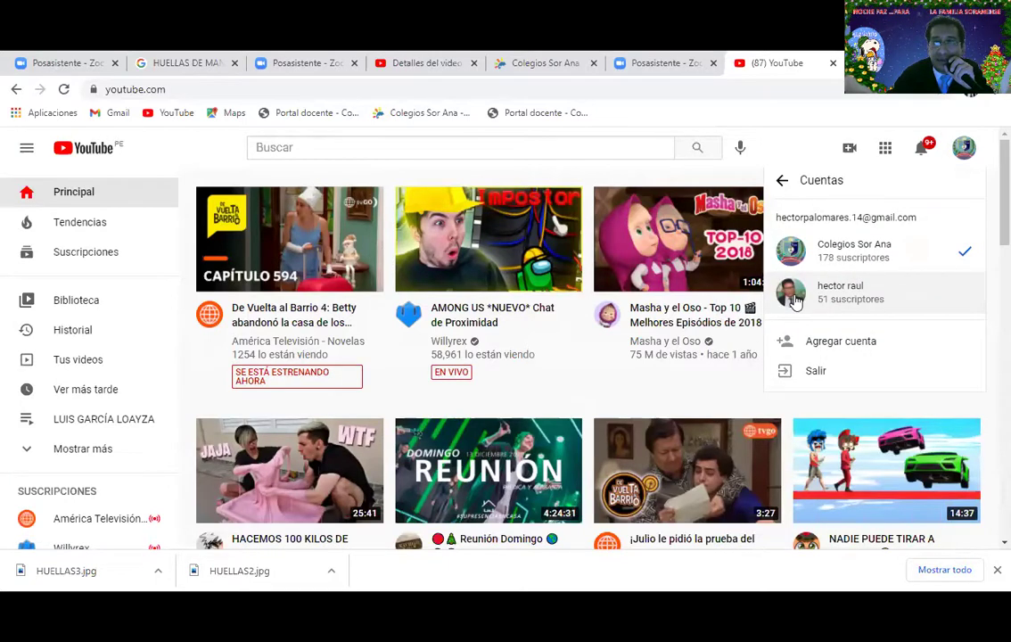
left_click(796, 301)
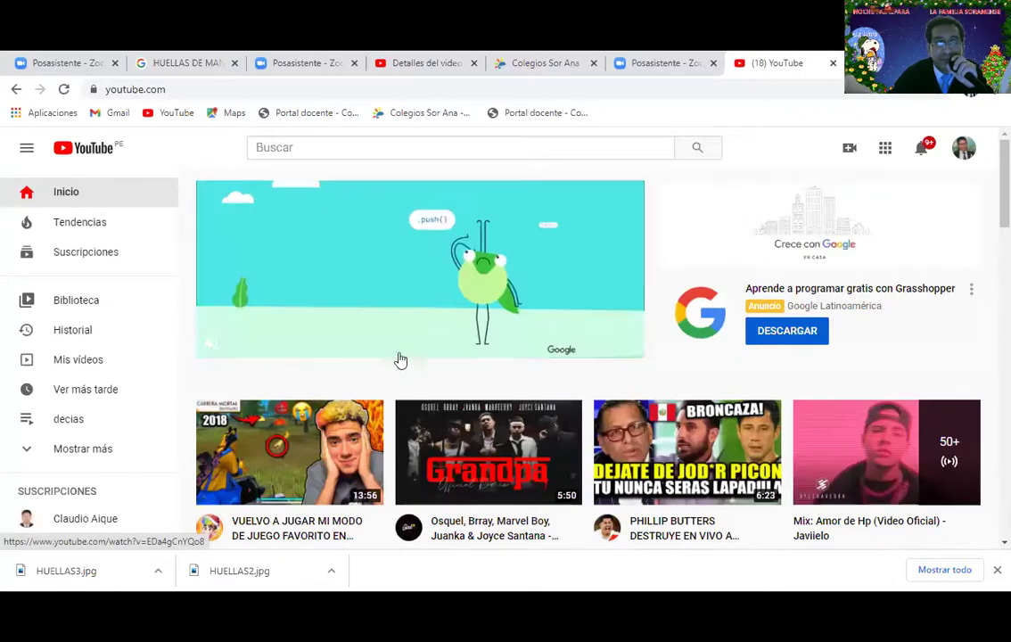
- Open the personal account's own channel page and play the uploaded video HIMNO SORANA2020
scroll(303, 353, "down", 4)
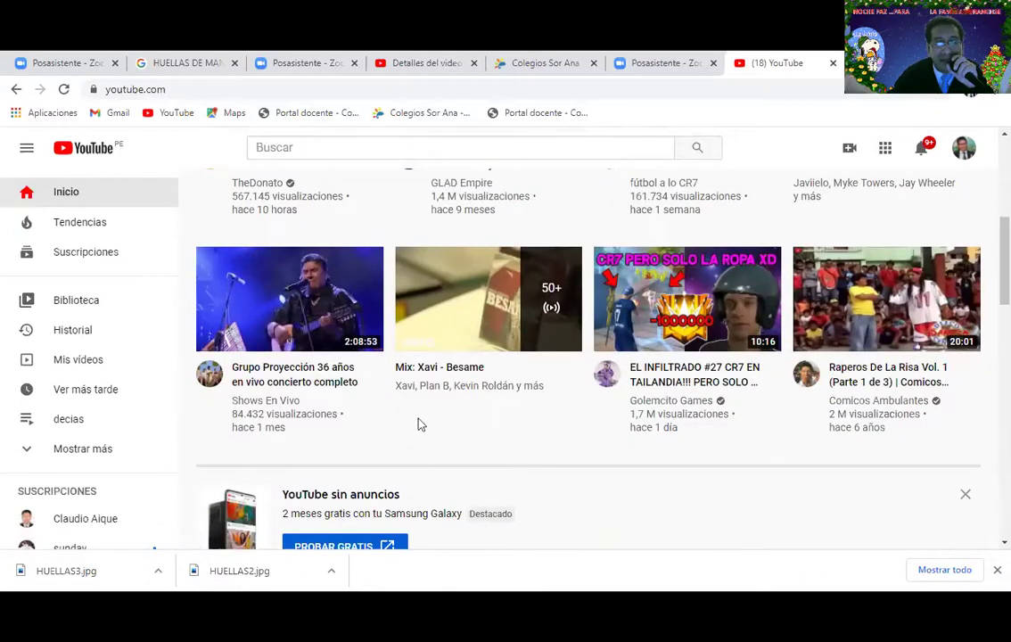
scroll(993, 286, "up", 4)
left_click(965, 148)
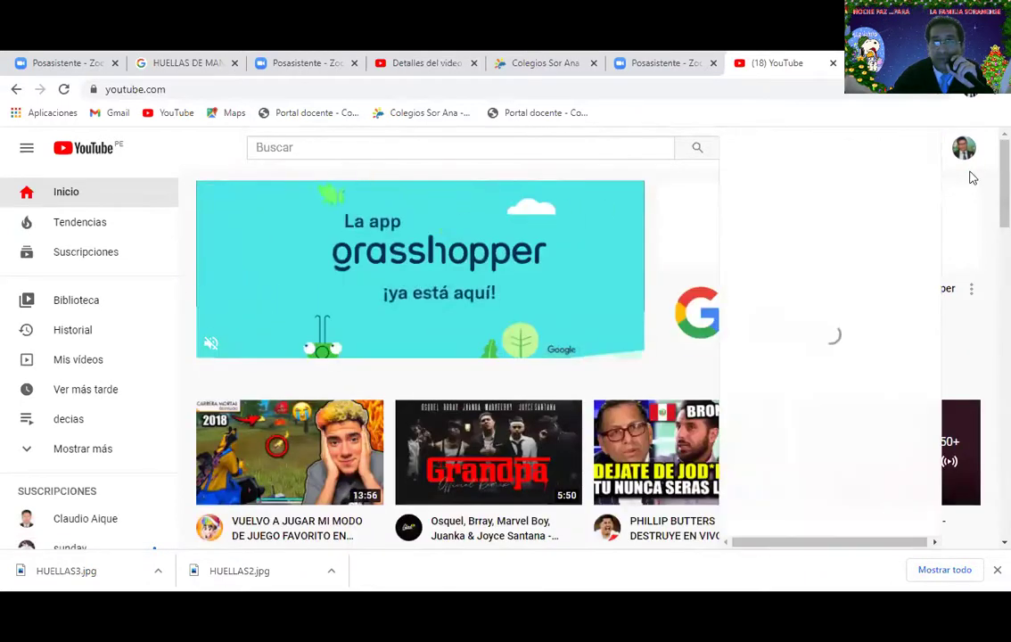
left_click(789, 234)
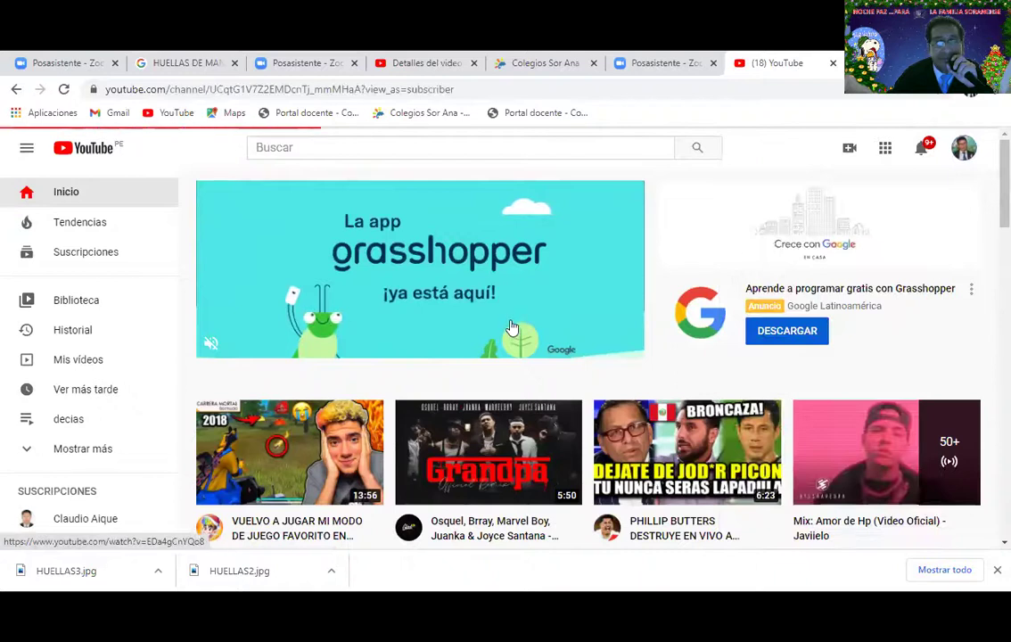
scroll(420, 384, "down", 2)
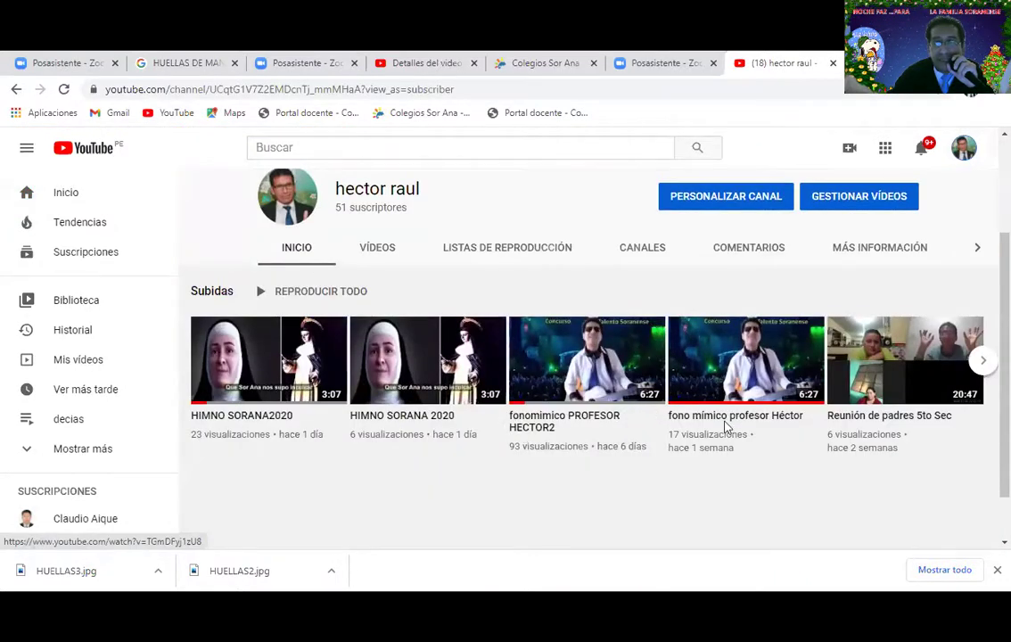
mouse_move(284, 378)
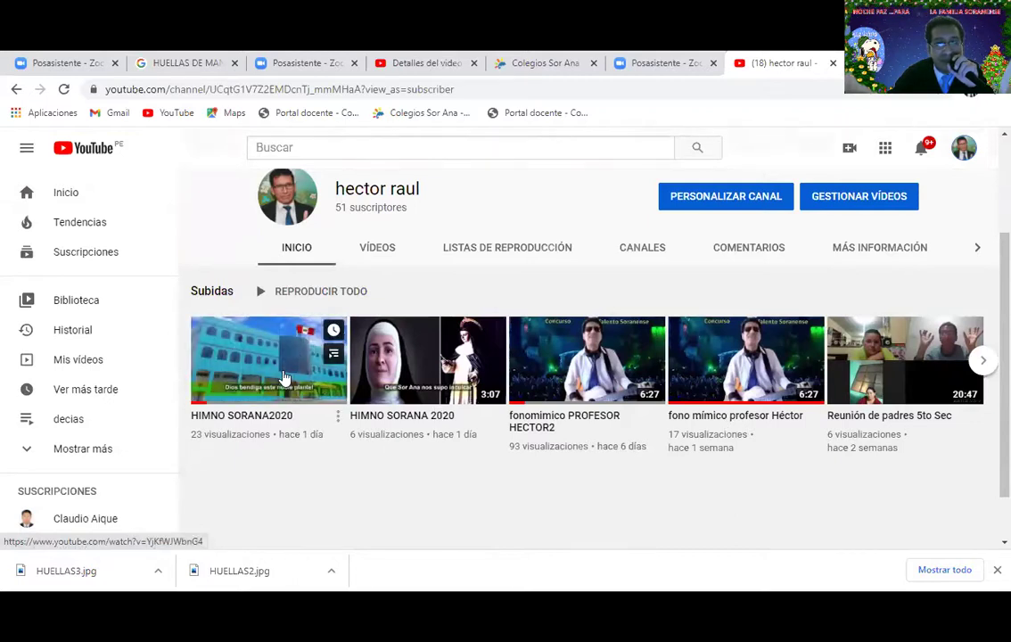
left_click(284, 376)
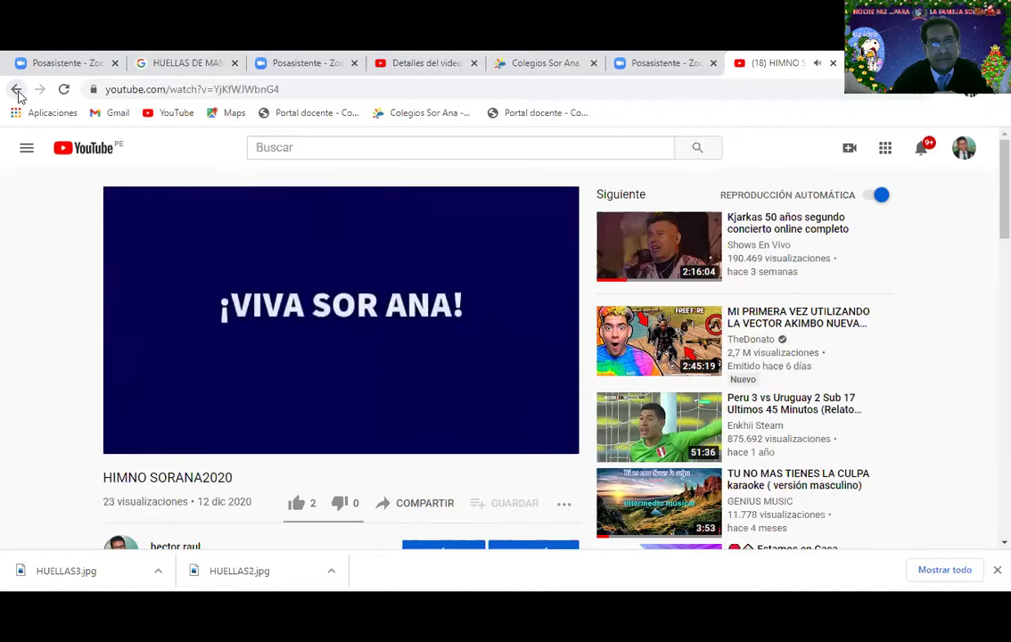
- Return to the channel page and play the most recent fonomimico video among the uploads
left_click(17, 90)
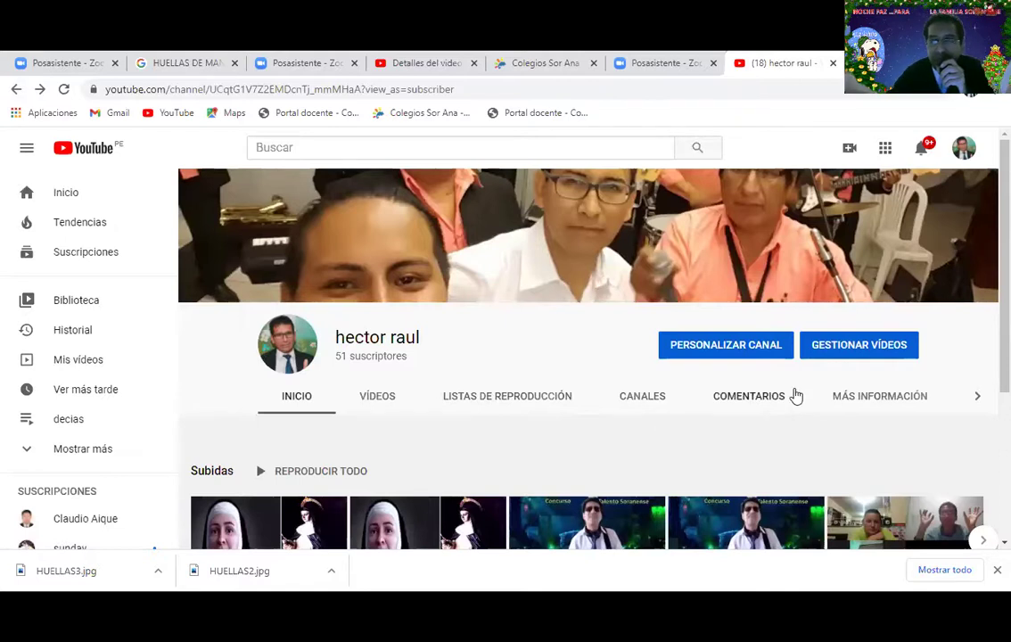
scroll(792, 396, "down", 2)
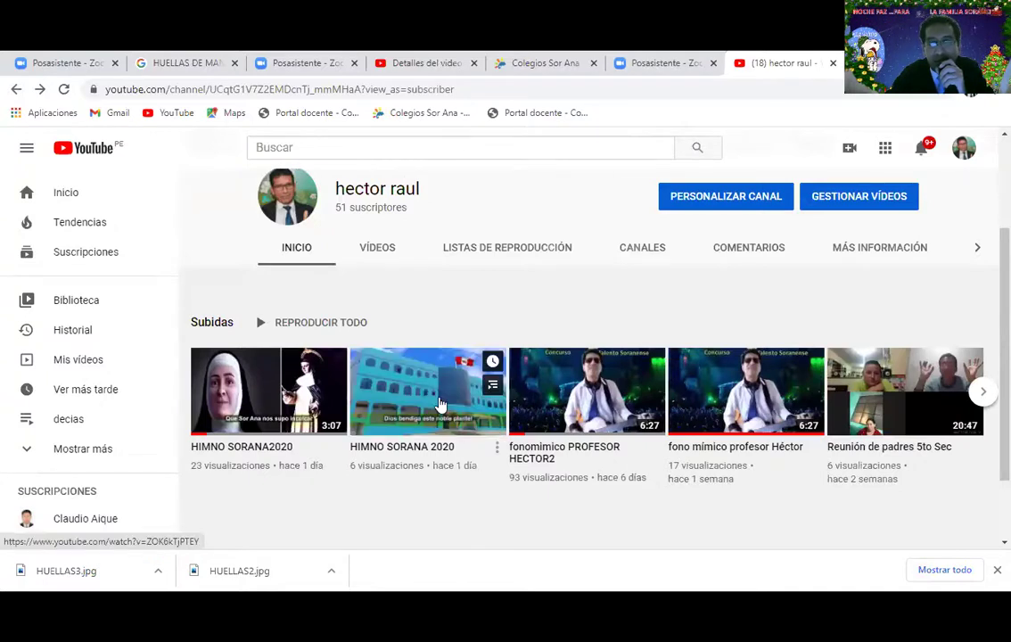
left_click(576, 395)
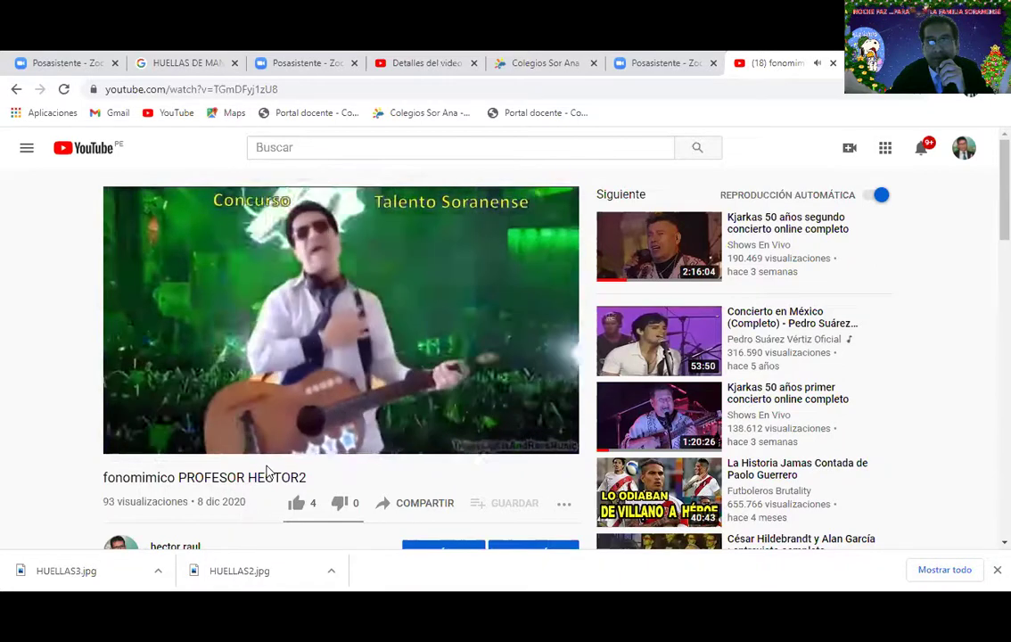
mouse_move(217, 423)
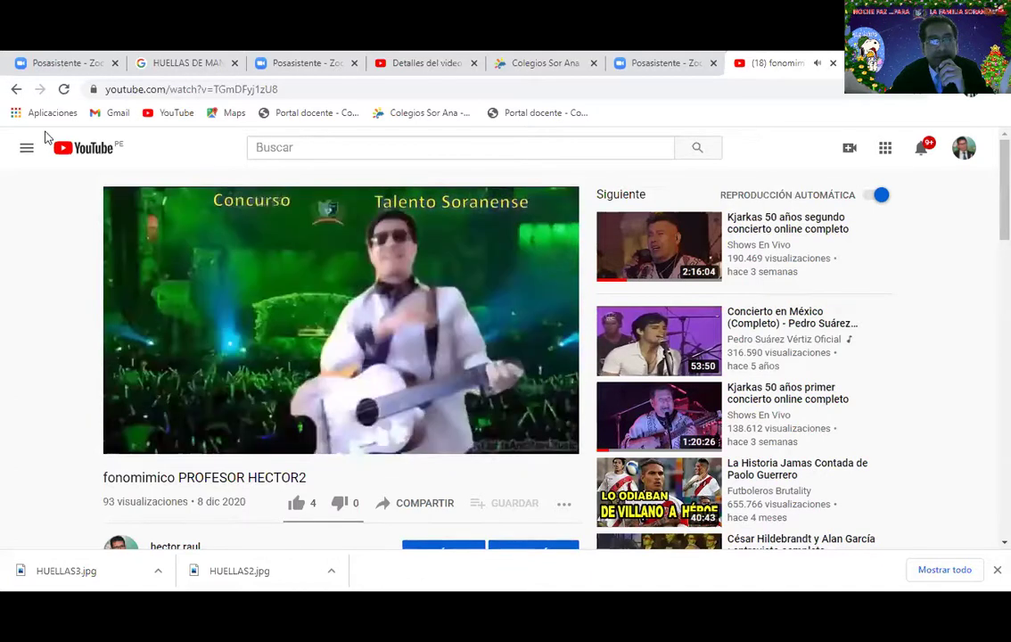
- Go back to the channel page and look over its header and recent uploads
left_click(16, 89)
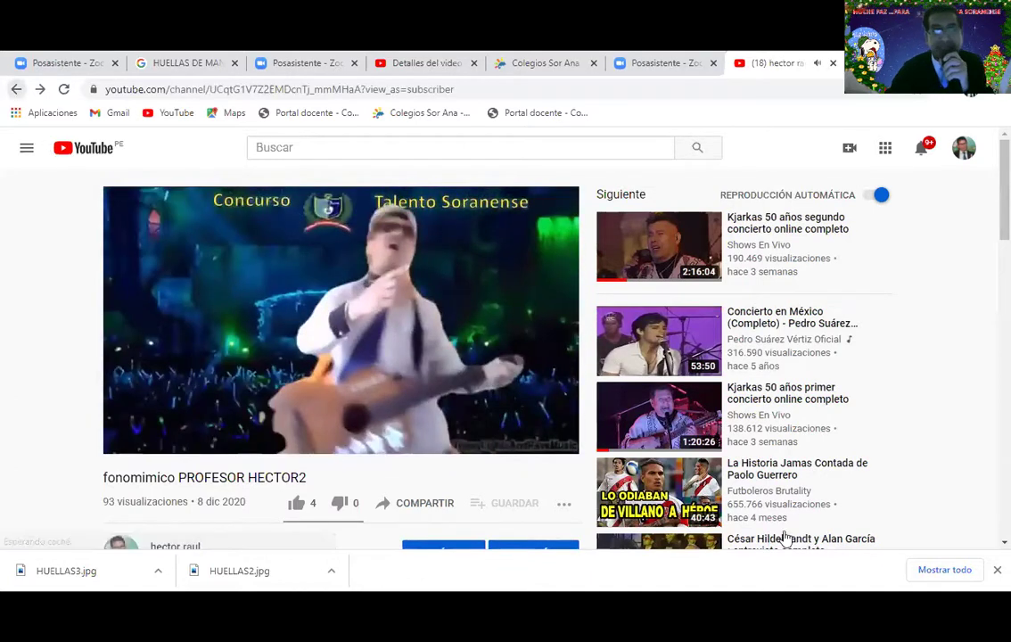
scroll(691, 425, "down", 3)
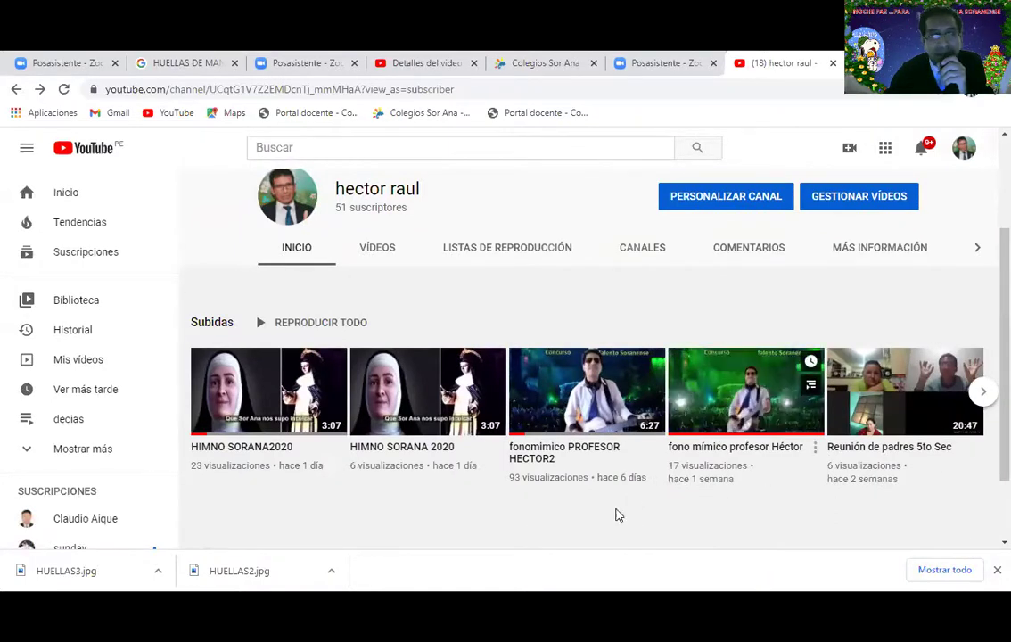
scroll(541, 492, "down", 1)
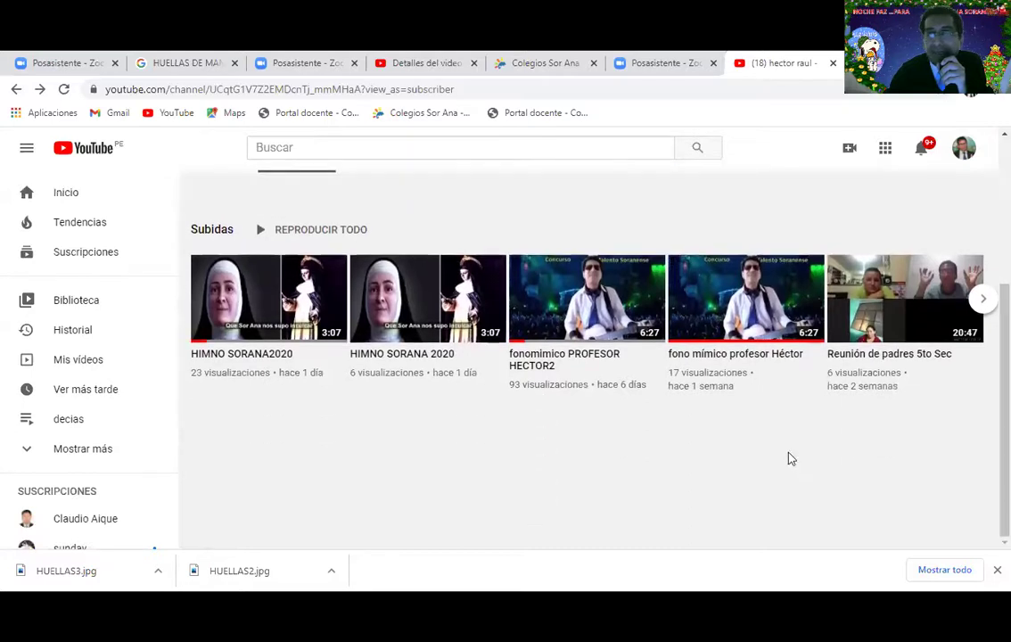
scroll(790, 458, "up", 3)
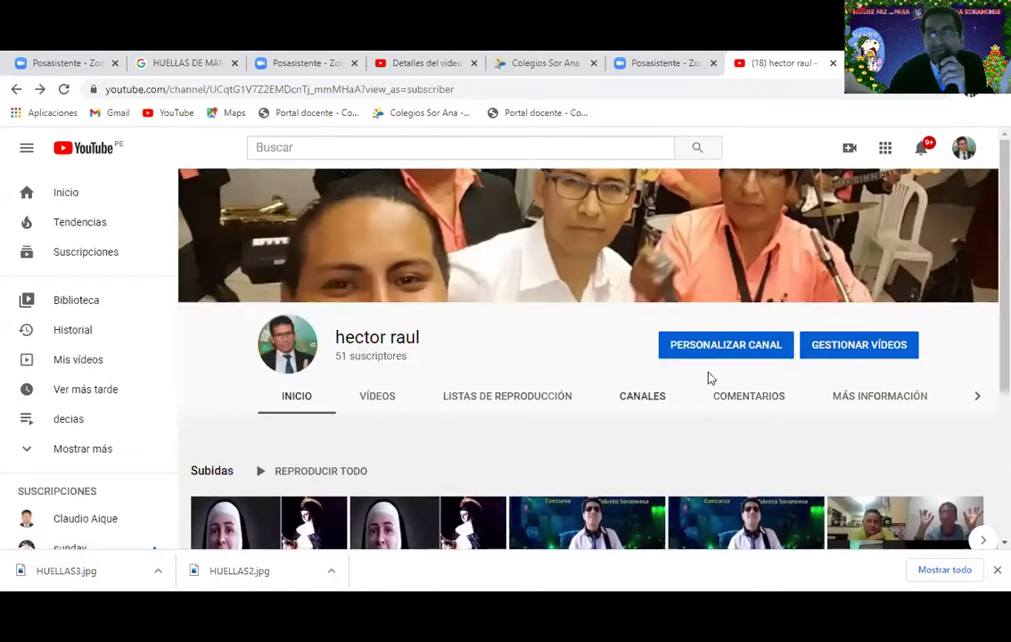
scroll(655, 428, "down", 1)
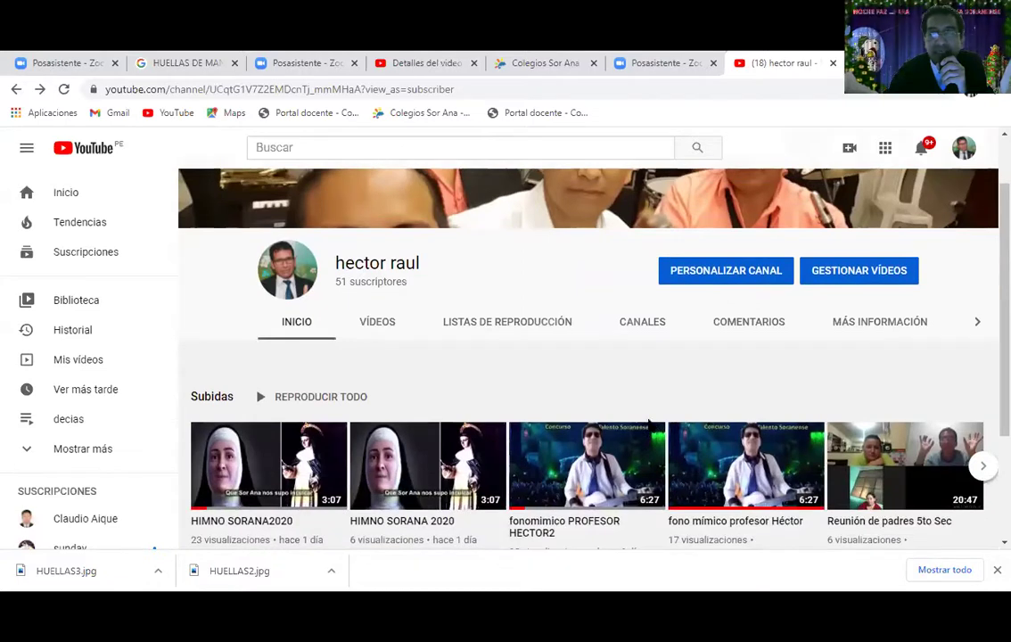
scroll(621, 526, "down", 2)
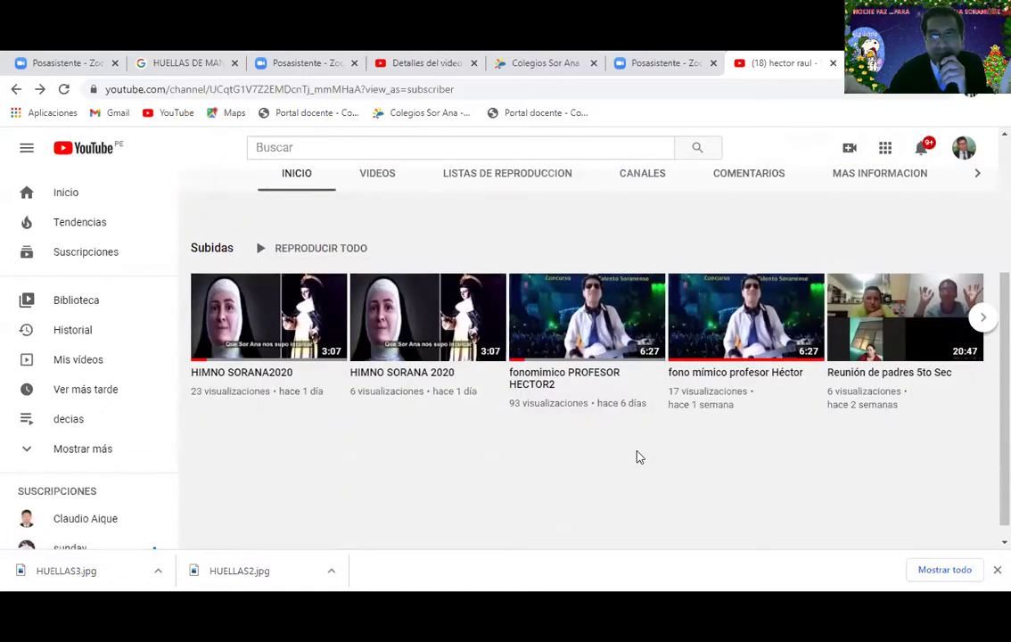
scroll(671, 222, "up", 1)
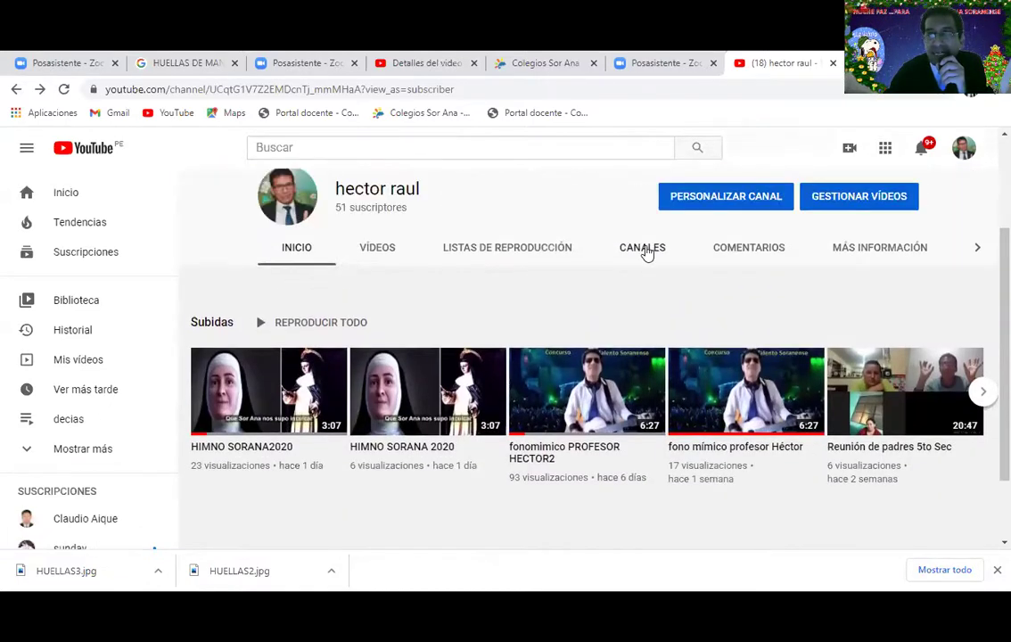
- Check the channel's list of featured channels and browse its complete collection of uploaded videos
left_click(646, 250)
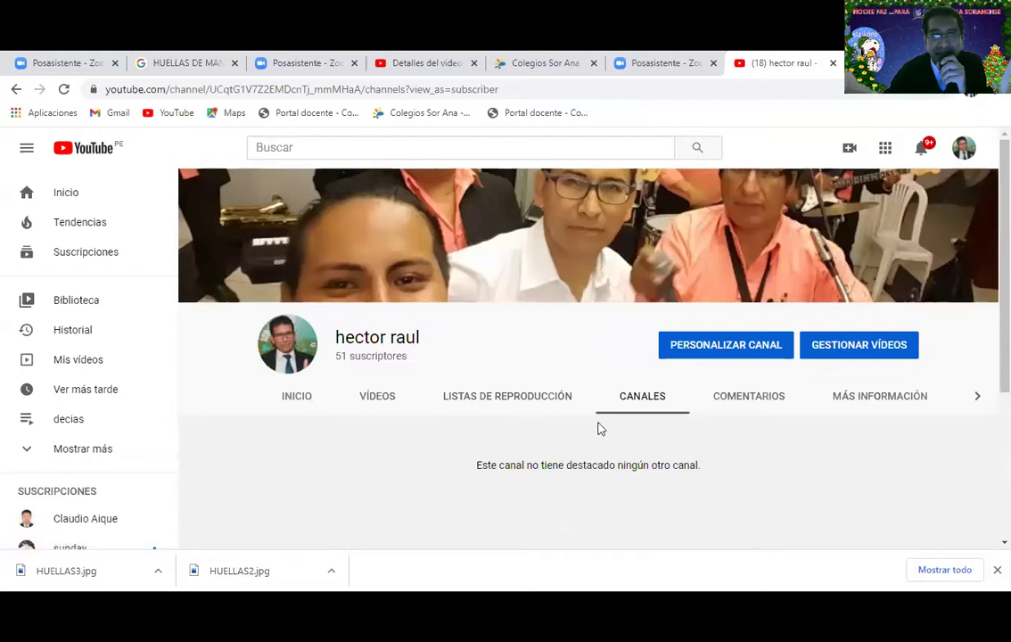
scroll(550, 425, "down", 2)
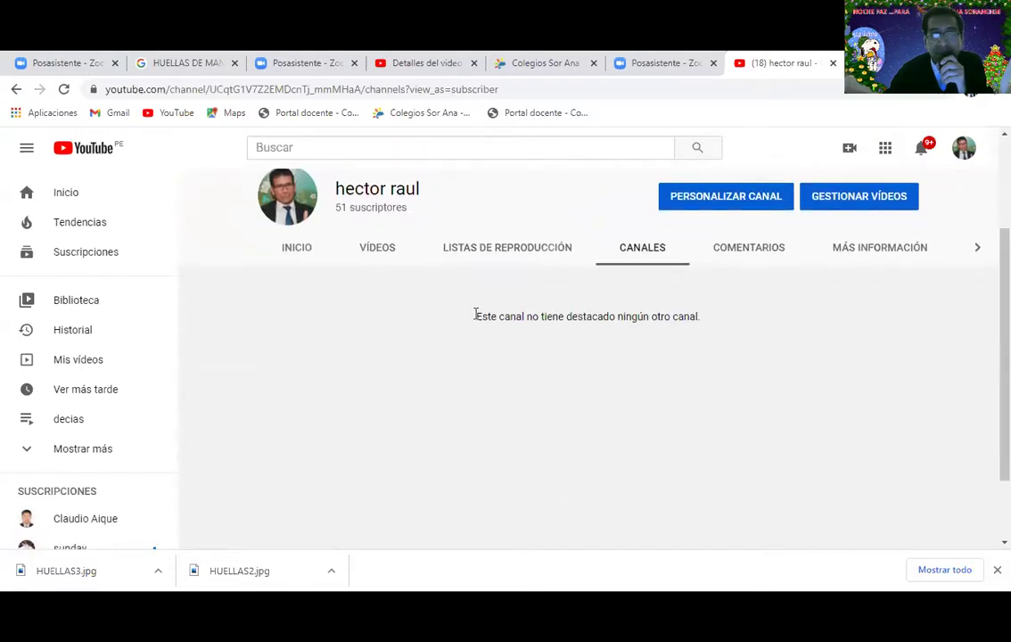
left_click(370, 253)
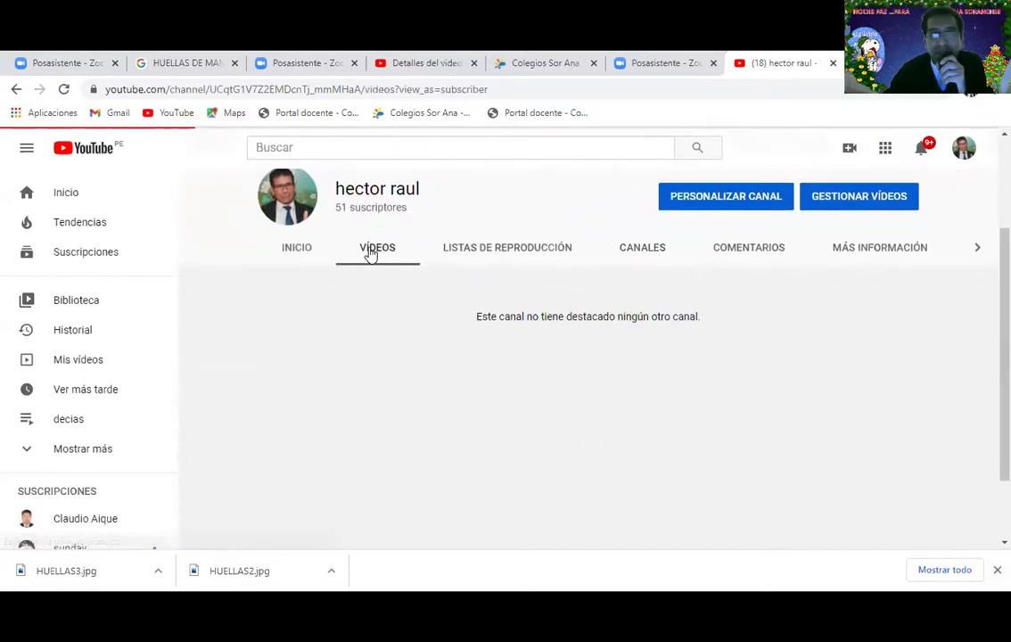
scroll(533, 390, "down", 3)
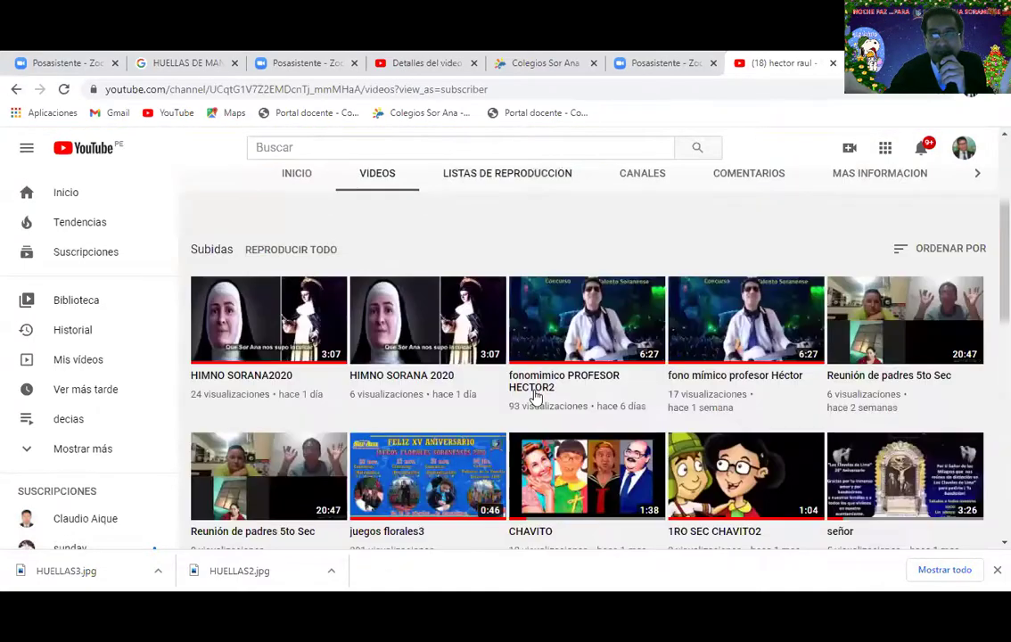
scroll(535, 397, "down", 6)
scroll(603, 446, "up", 2)
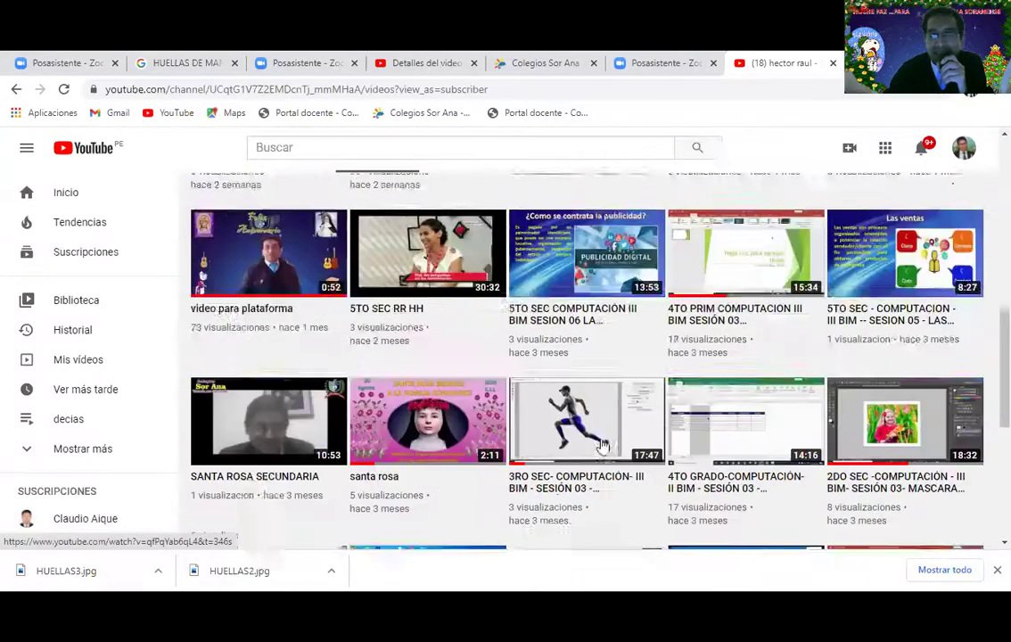
- Return to the start of the channel's video page and turn on the screen magnifier in lens view
scroll(602, 446, "up", 10)
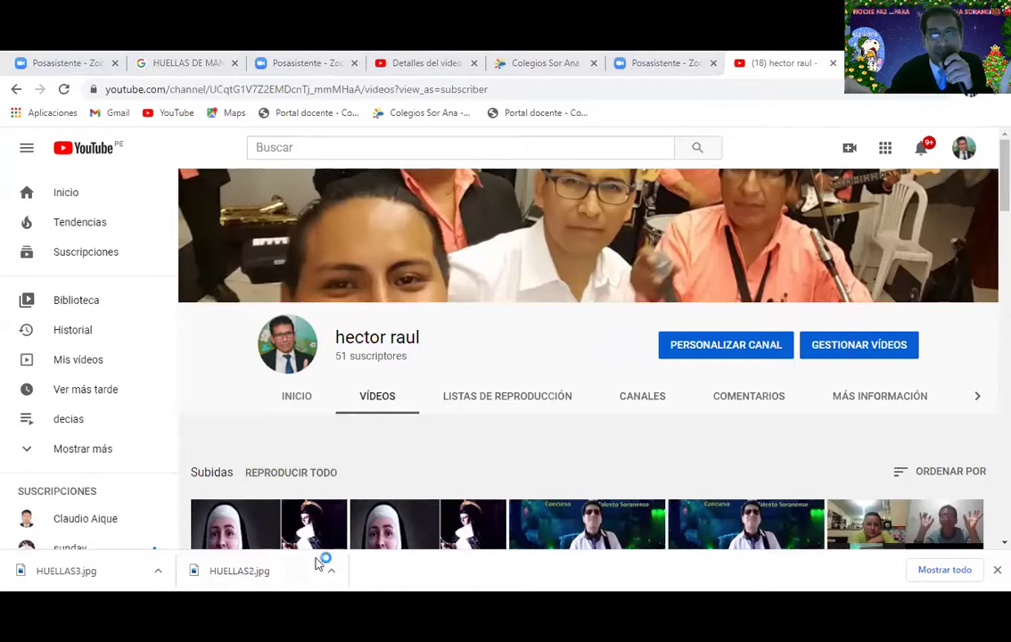
key("super+plus")
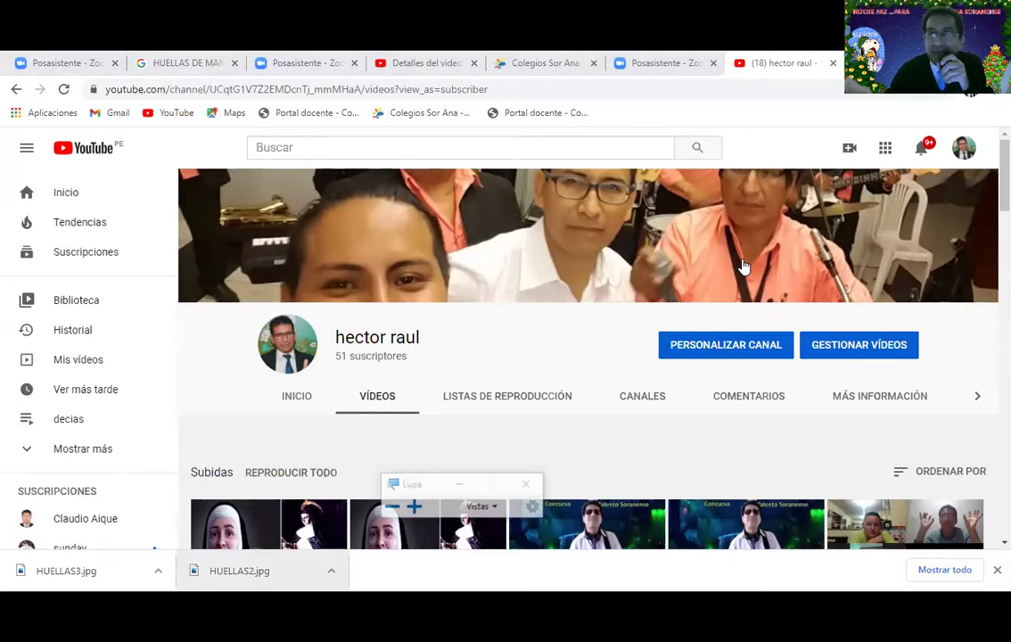
key("ctrl+alt+l")
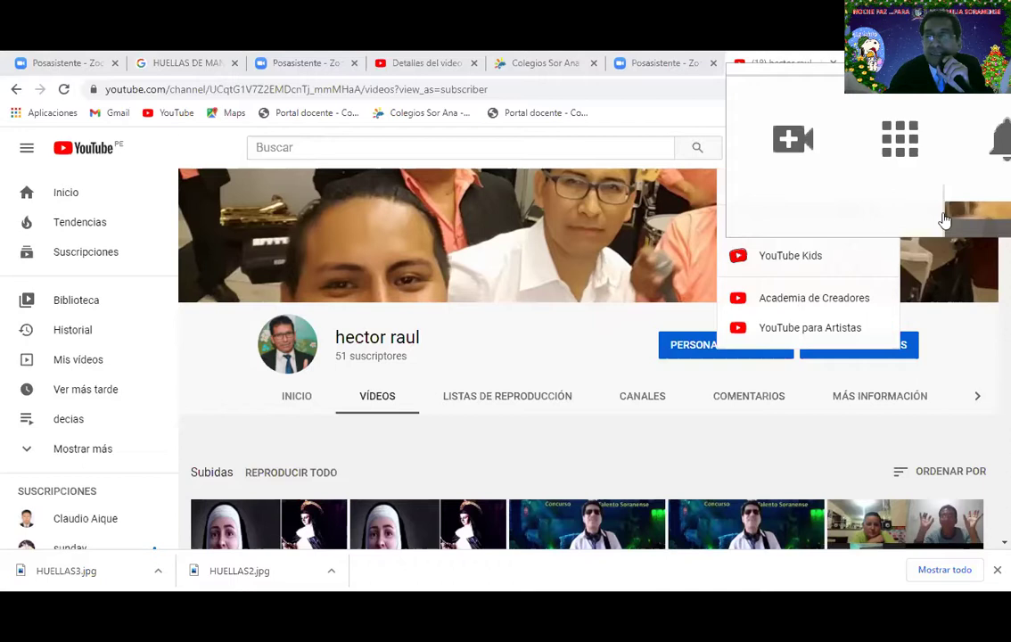
- Return to the channel's videos page and start a new video upload
left_click(883, 219)
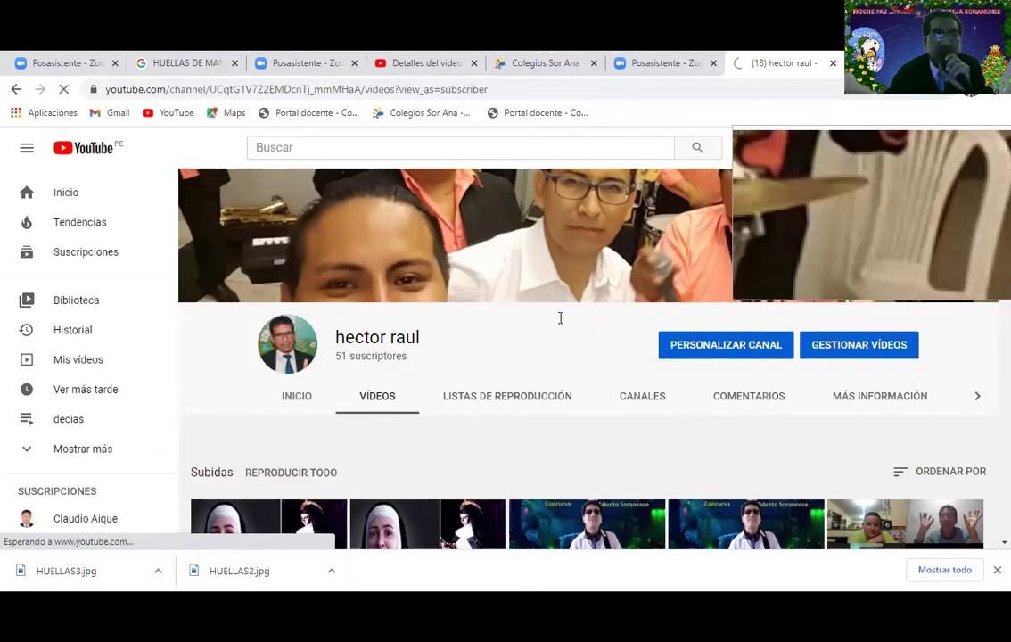
left_click(15, 93)
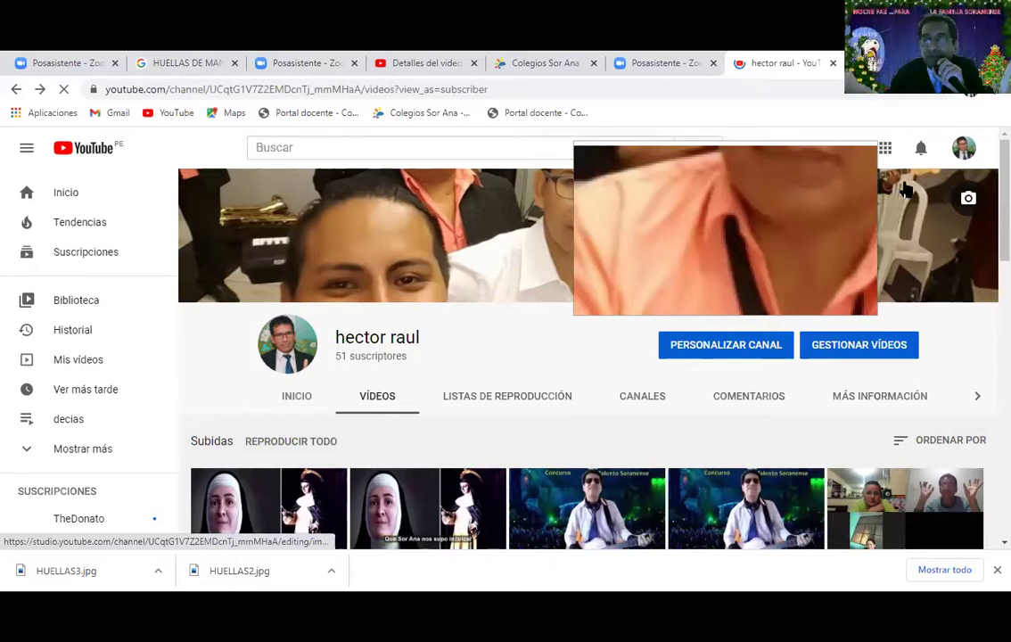
left_click(850, 147)
left_click(904, 189)
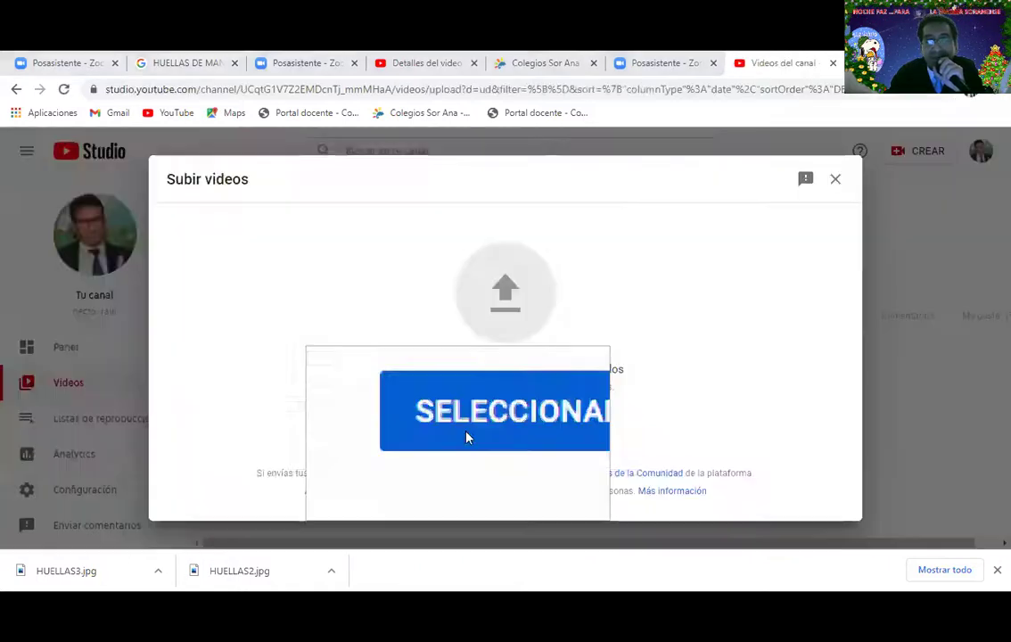
- Open the file chooser for the upload at the Descargas folder and turn off the screen magnifier
left_click(468, 435)
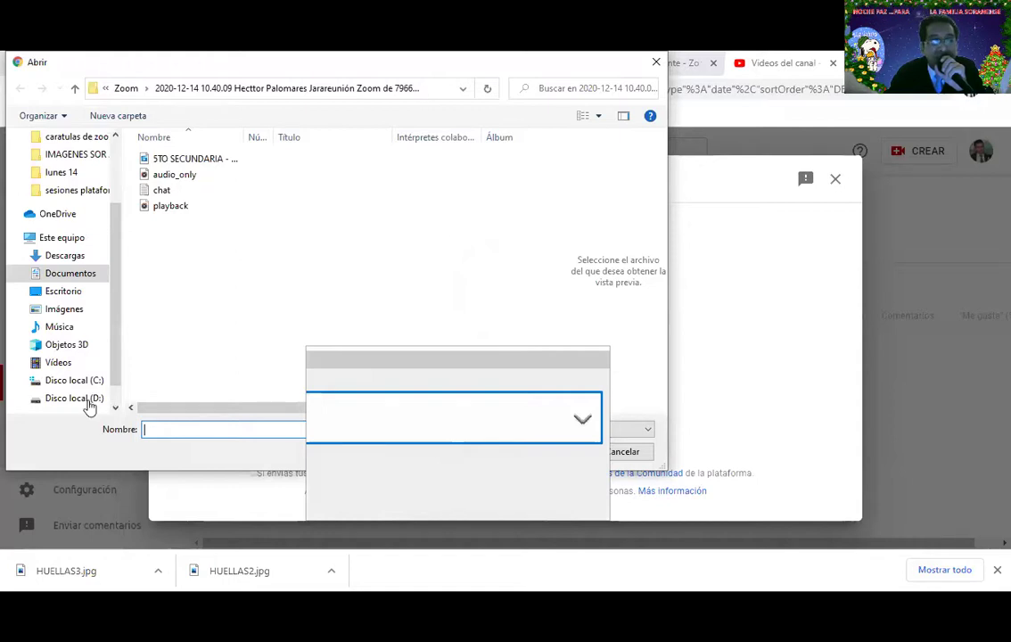
left_click(67, 256)
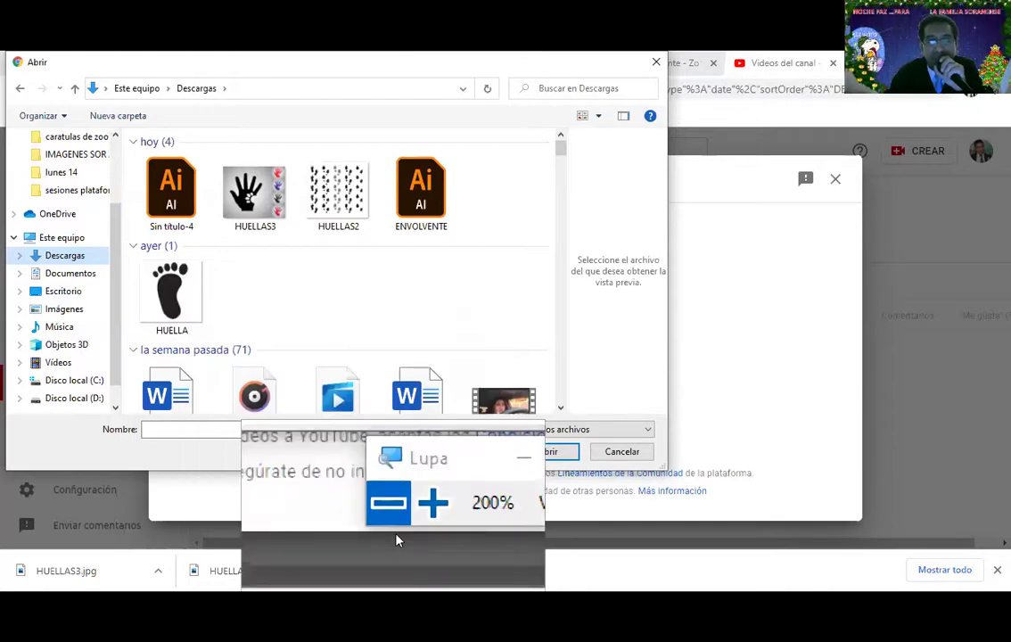
key("super+Escape")
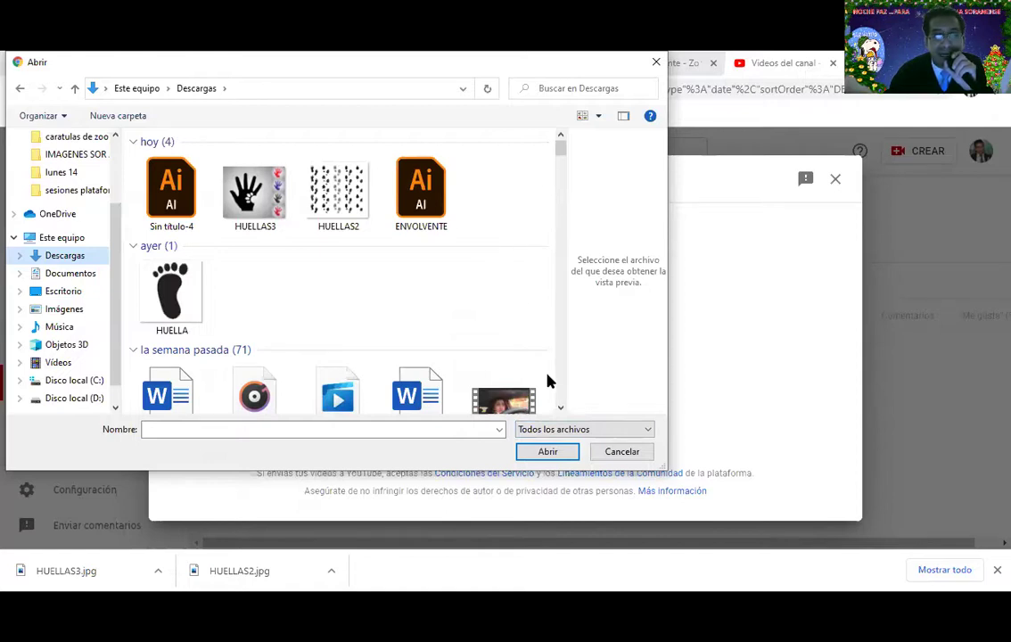
- Upload the video file whose name ends in ULTIMO from last week's downloads
scroll(560, 410, "down", 3)
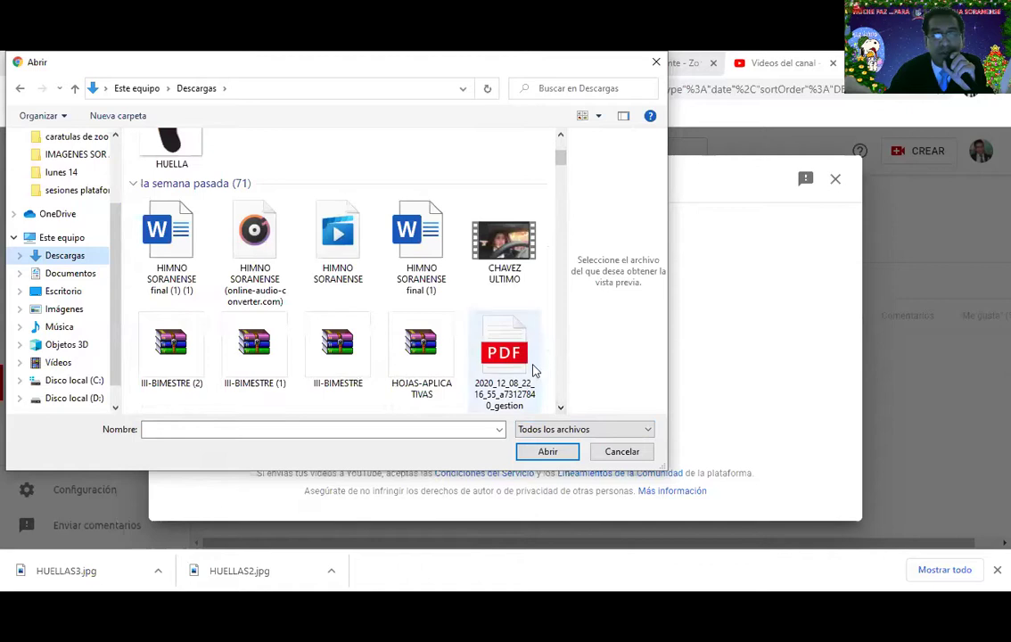
scroll(538, 335, "up", 3)
scroll(538, 335, "down", 3)
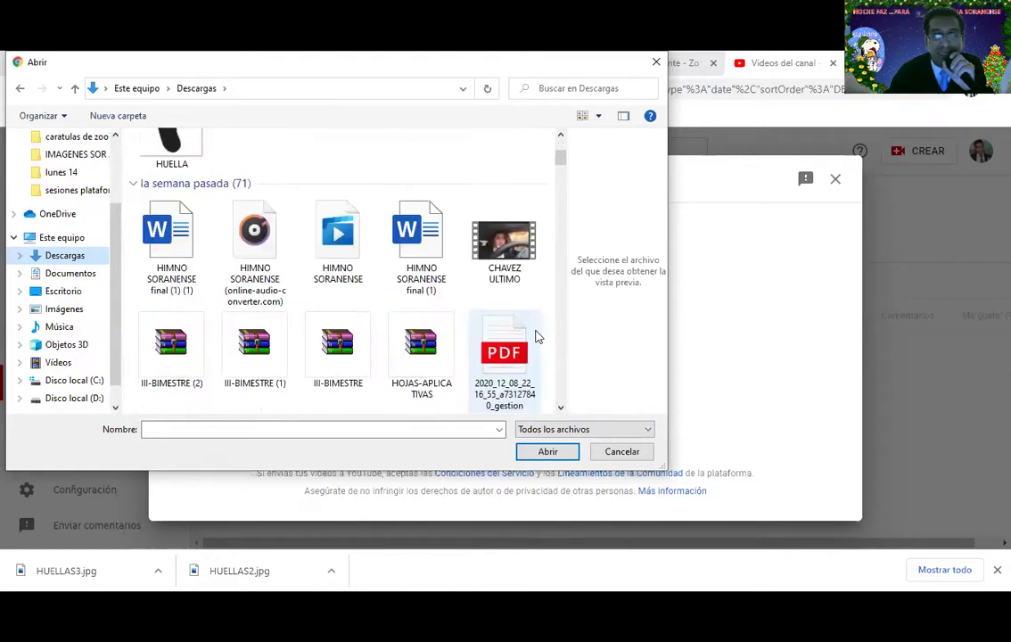
left_click(509, 239)
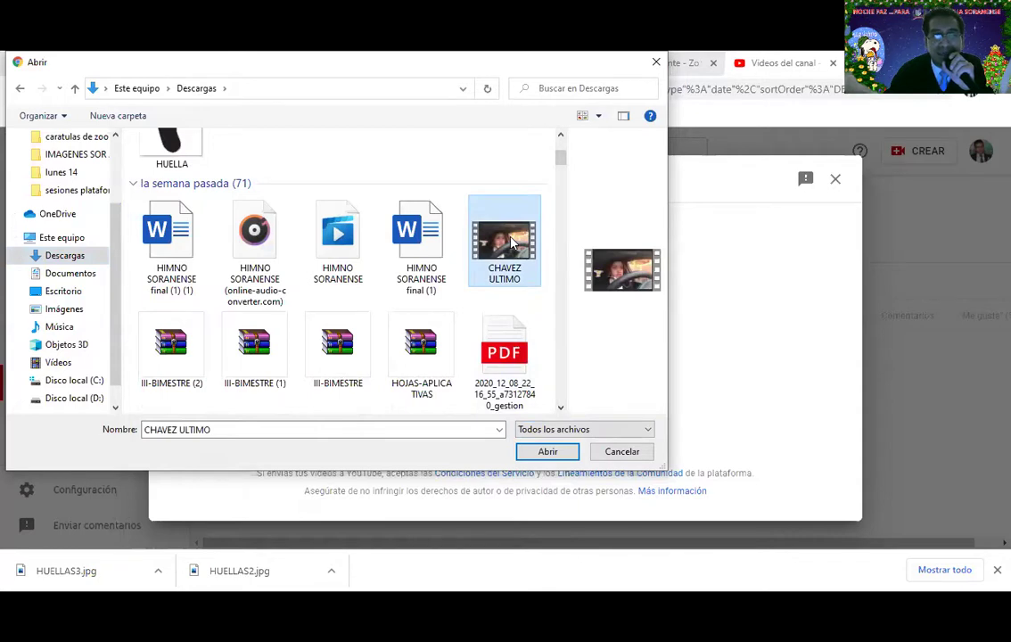
left_click(547, 452)
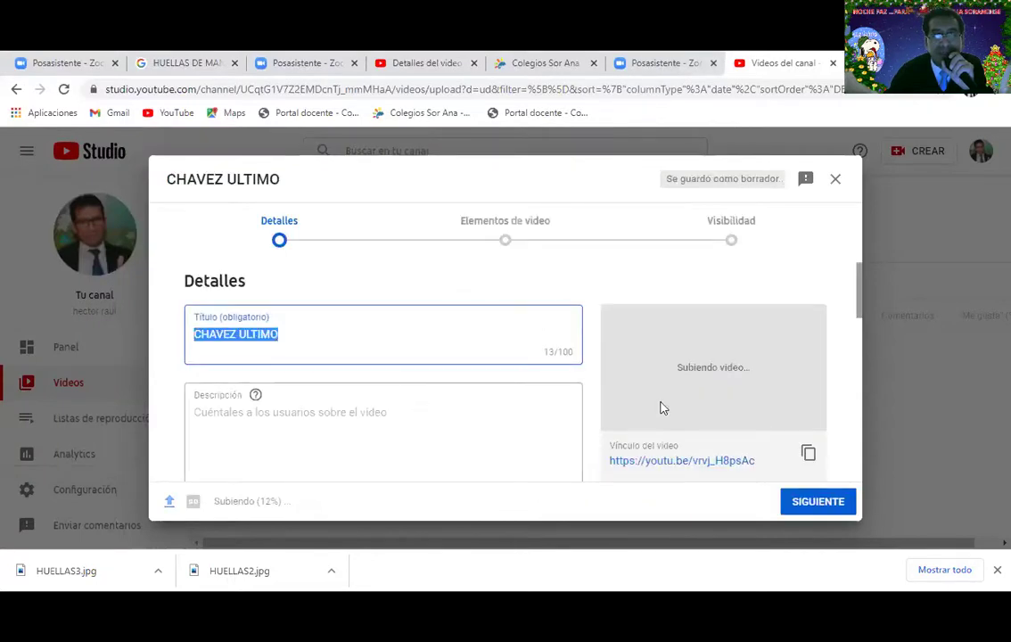
- Mark the uploaded video as content made for kids and review its advanced age restriction settings
left_click(820, 505)
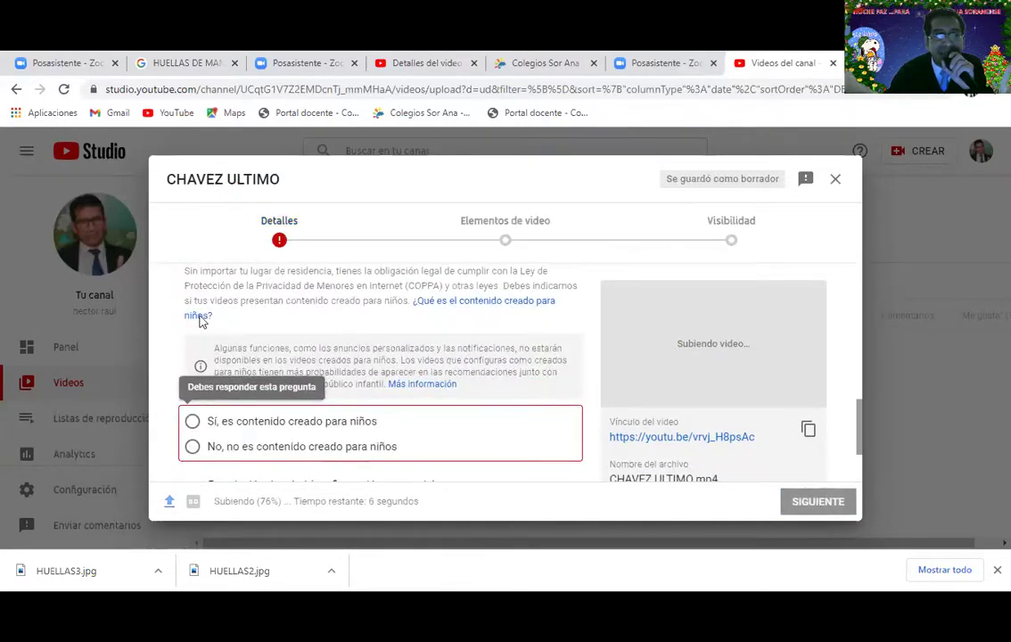
left_click(194, 422)
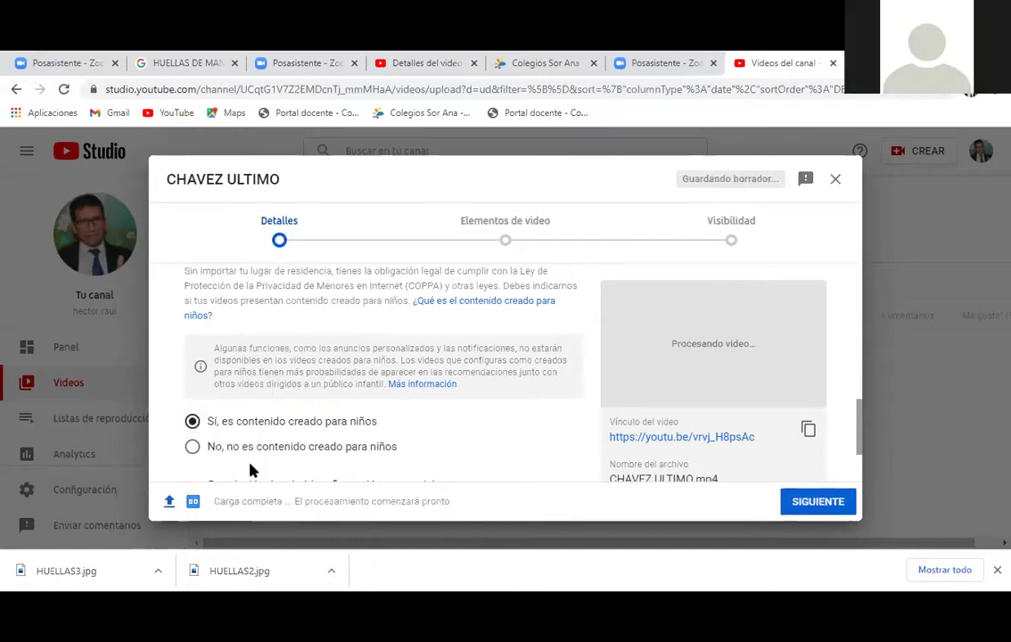
scroll(580, 453, "down", 1)
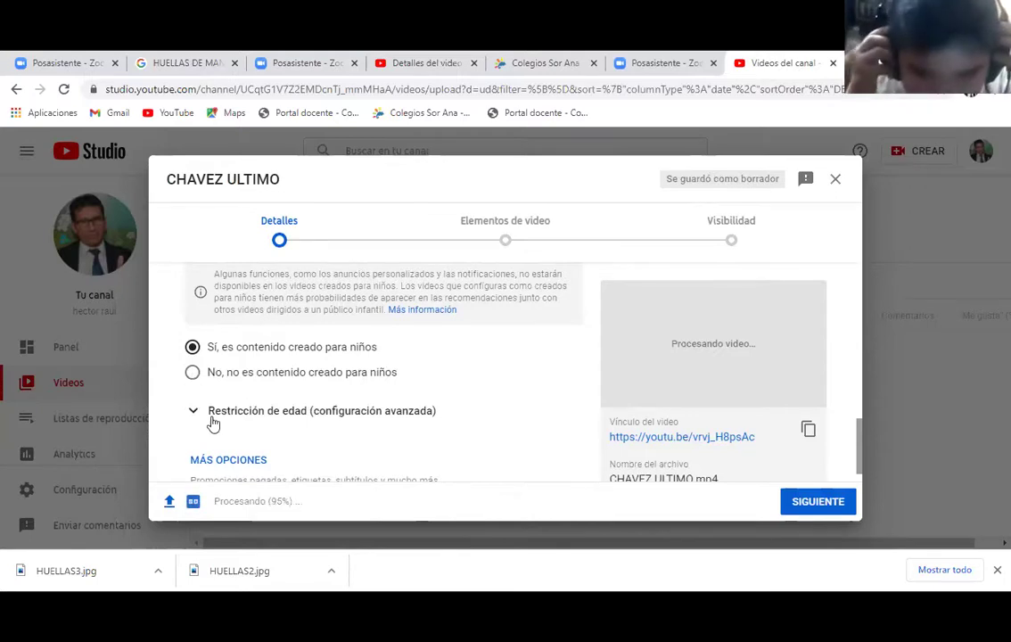
left_click(195, 416)
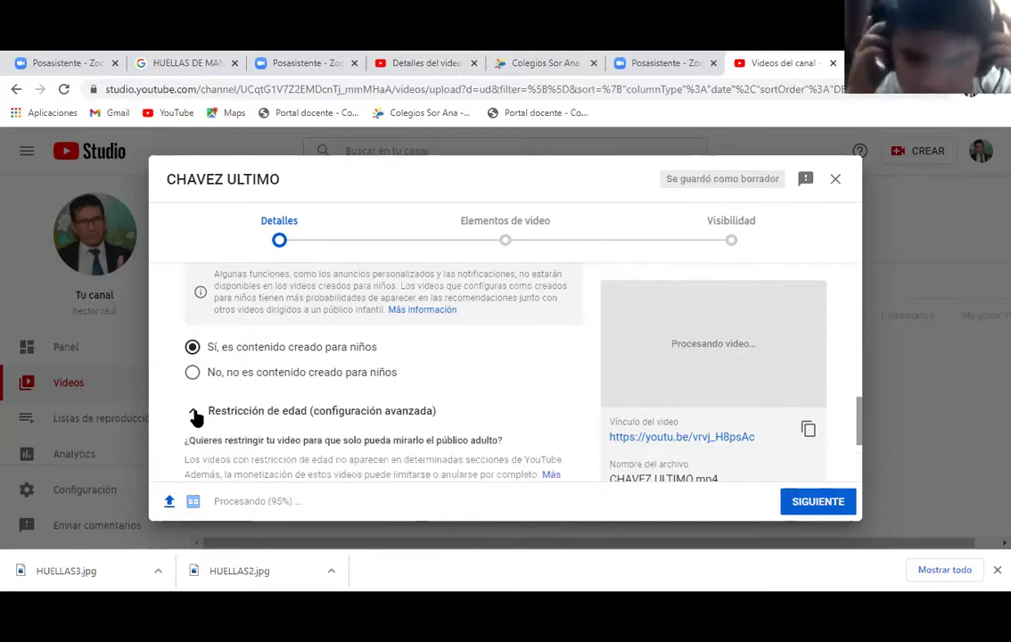
scroll(457, 471, "down", 2)
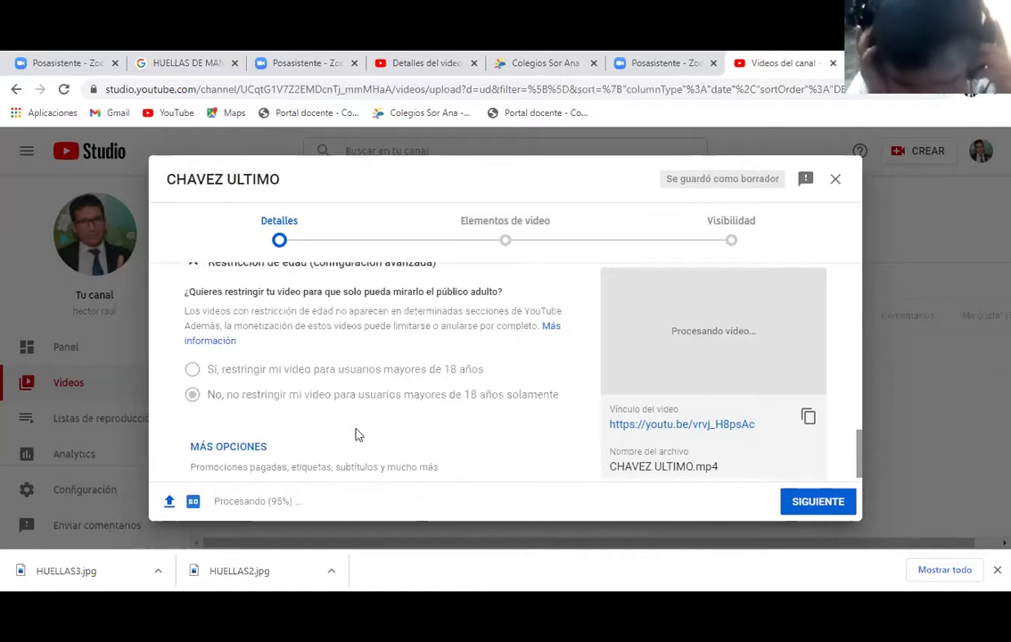
scroll(597, 458, "up", 1)
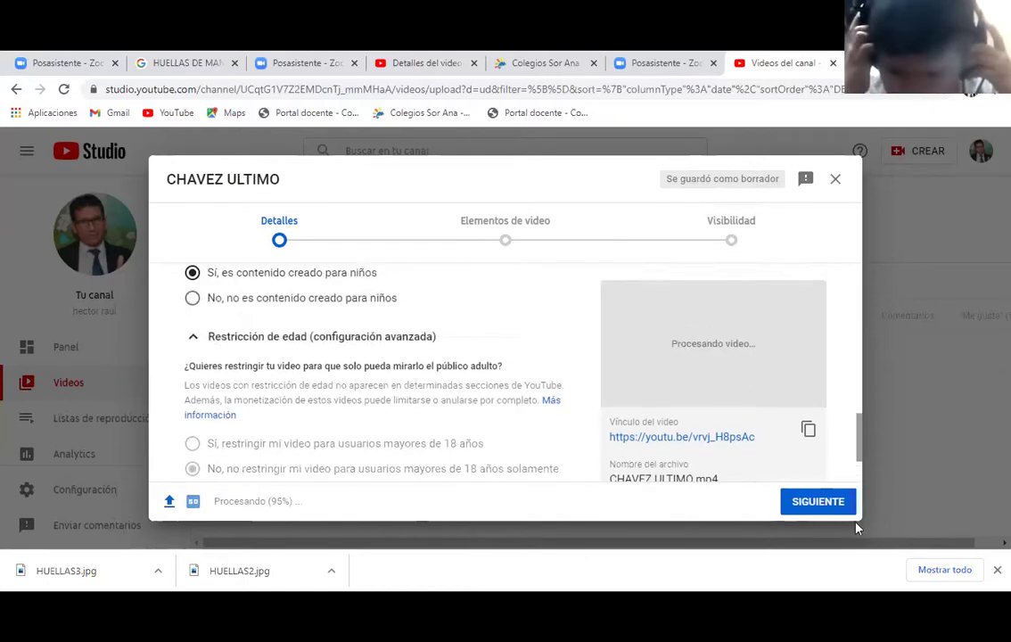
- Proceed past the video elements without adding any and publish the video with Público visibility
left_click(809, 504)
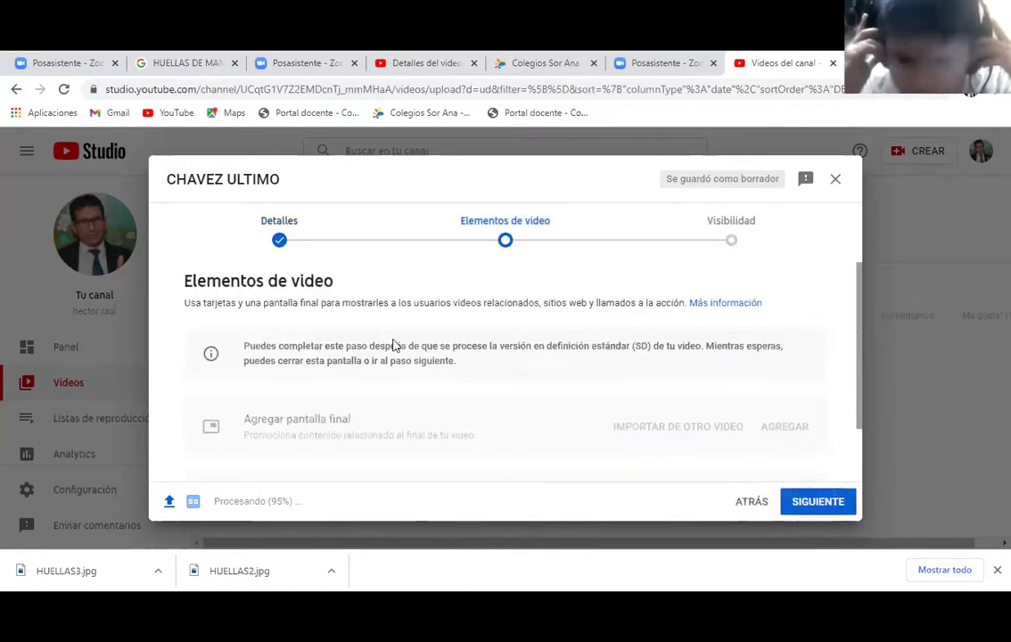
left_click(808, 510)
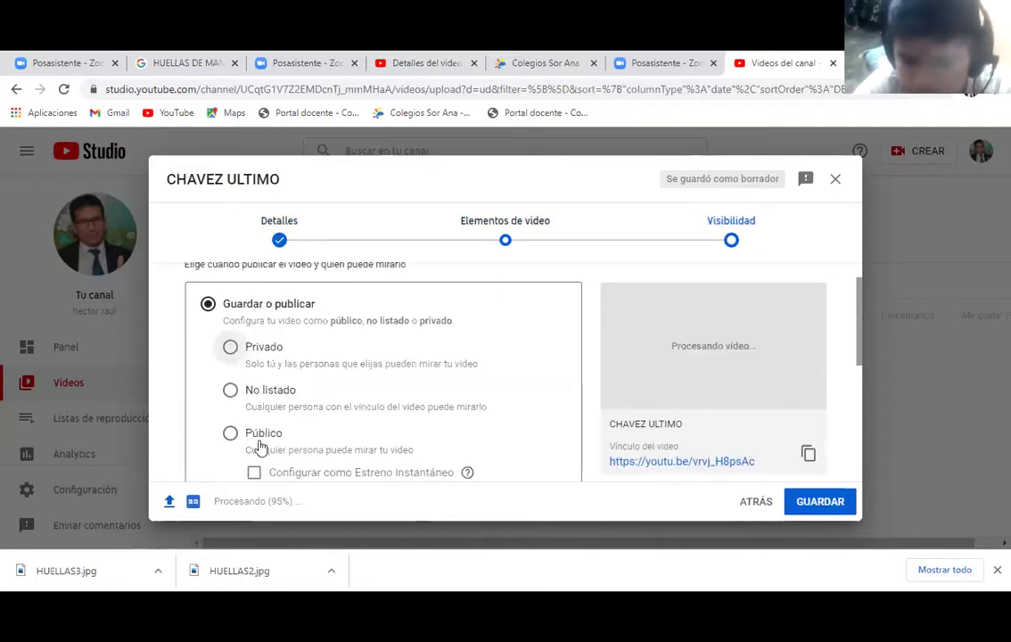
left_click(231, 434)
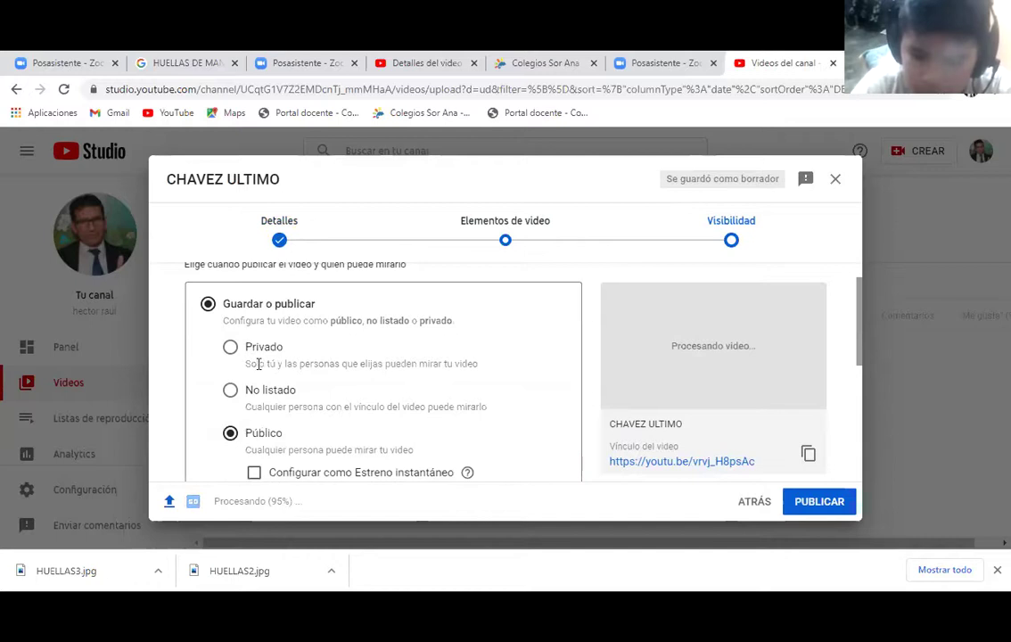
scroll(649, 469, "down", 1)
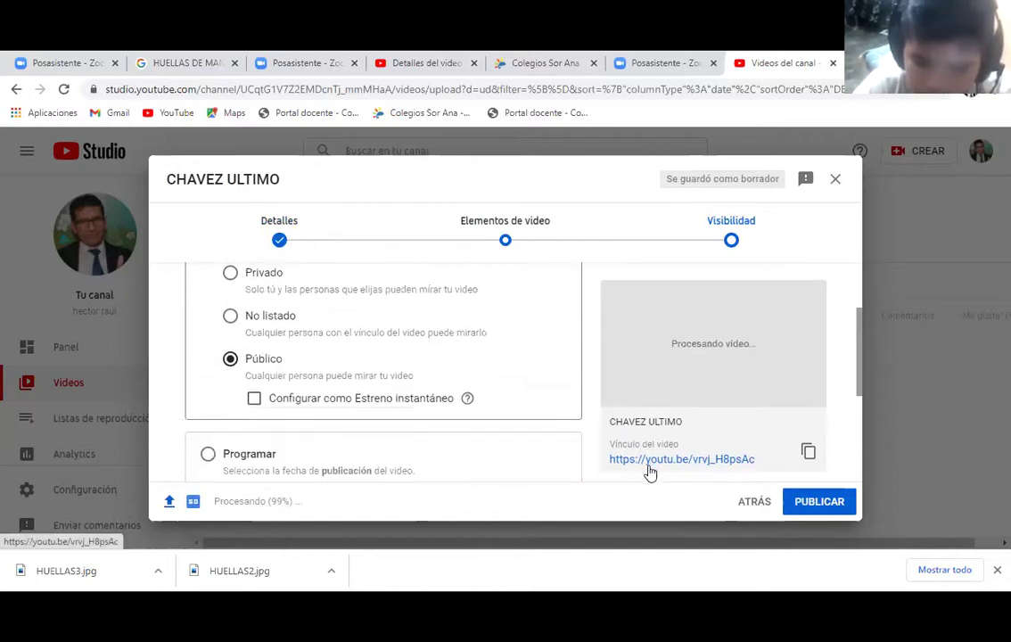
scroll(311, 432, "up", 1)
scroll(267, 418, "up", 1)
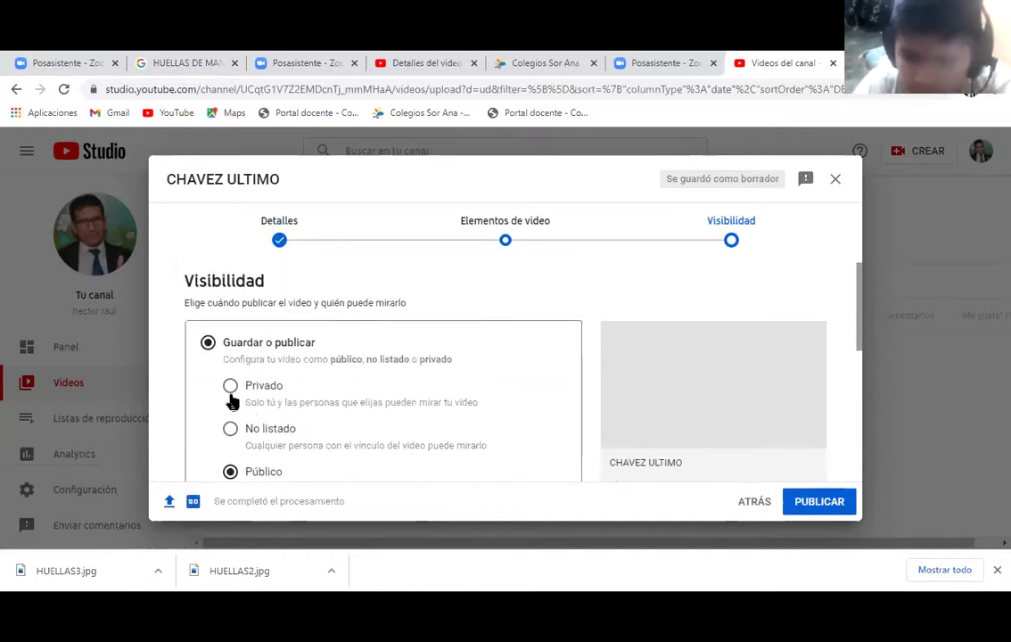
left_click(817, 502)
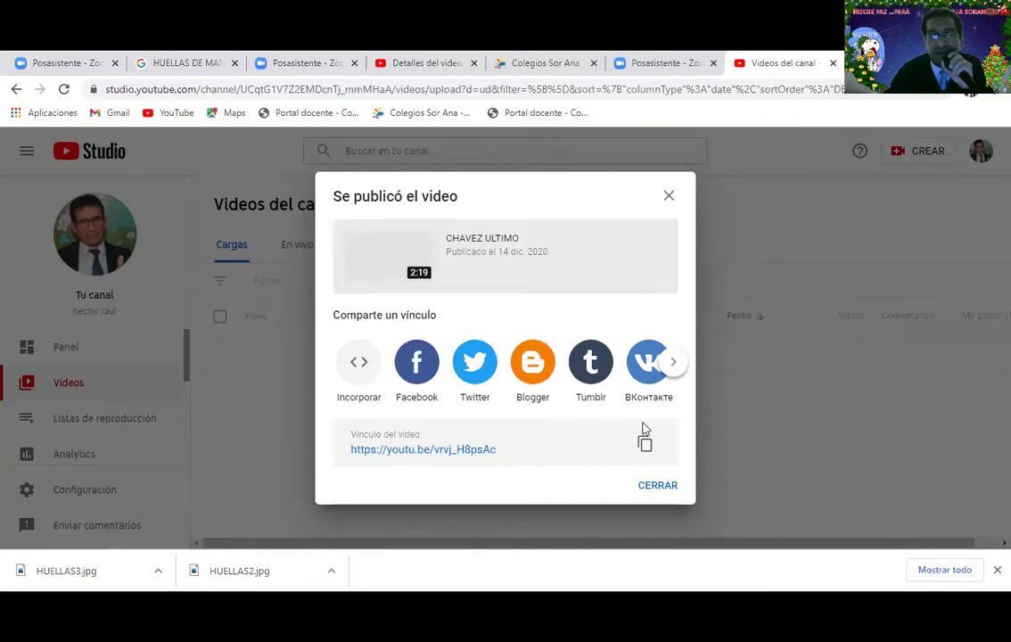
- Dismiss the publication notice, open the new video's details and open its YouTube watch page from there
left_click(670, 201)
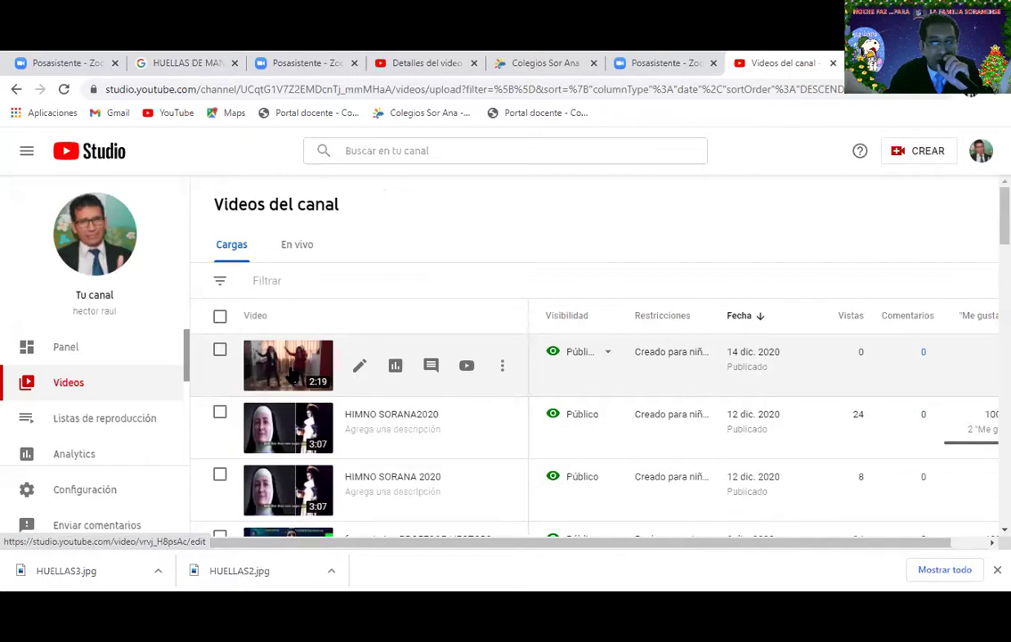
left_click(293, 375)
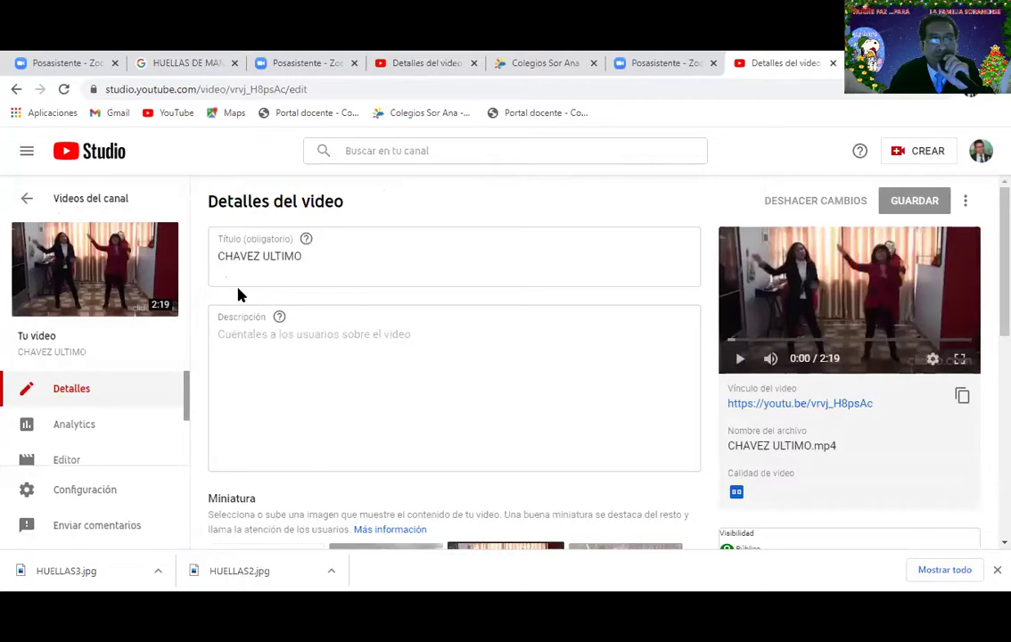
left_click(118, 272)
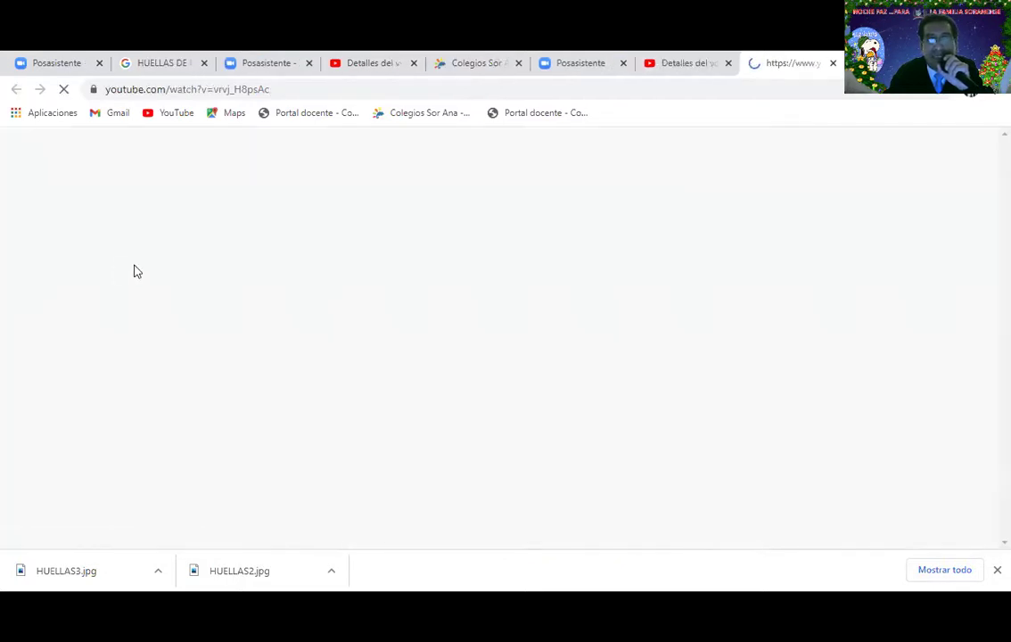